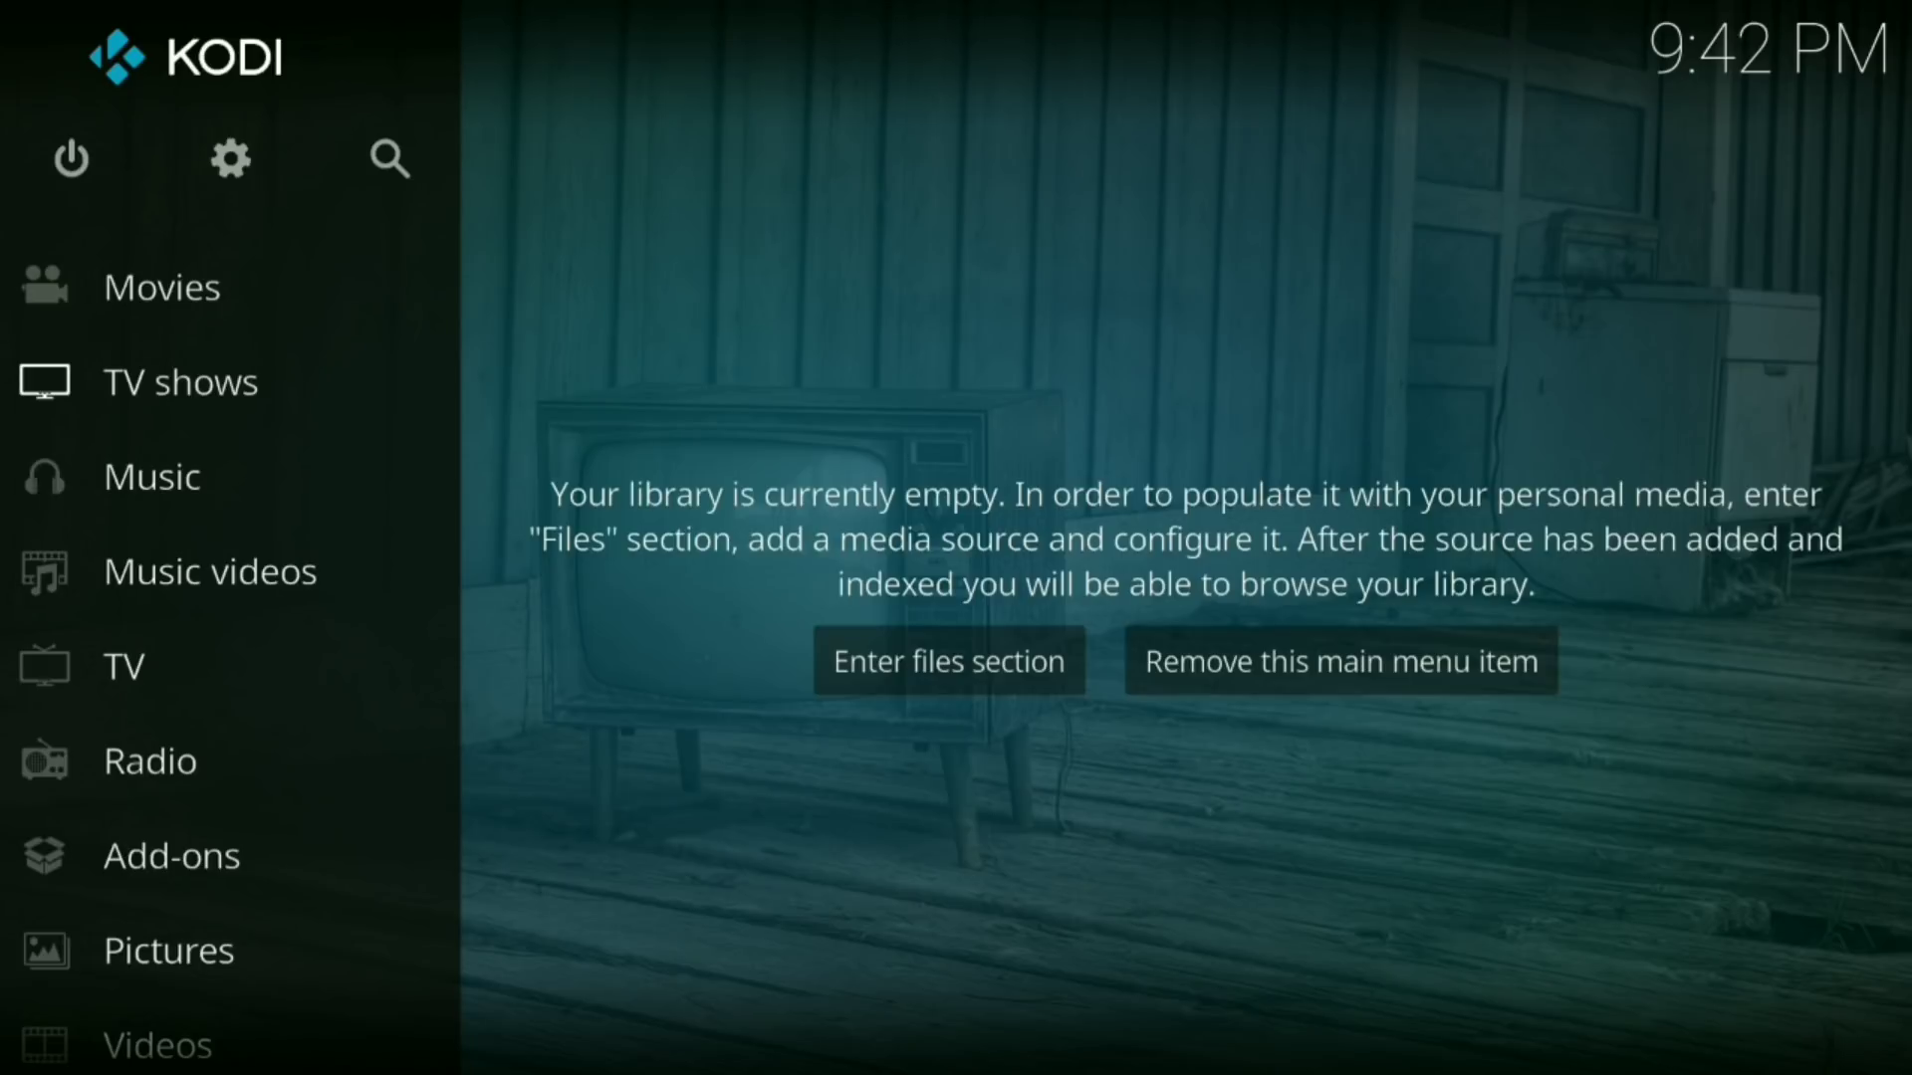
From System settings, open the File manager and start a new file source with an empty path.
{"action": "key", "text": "Return"}
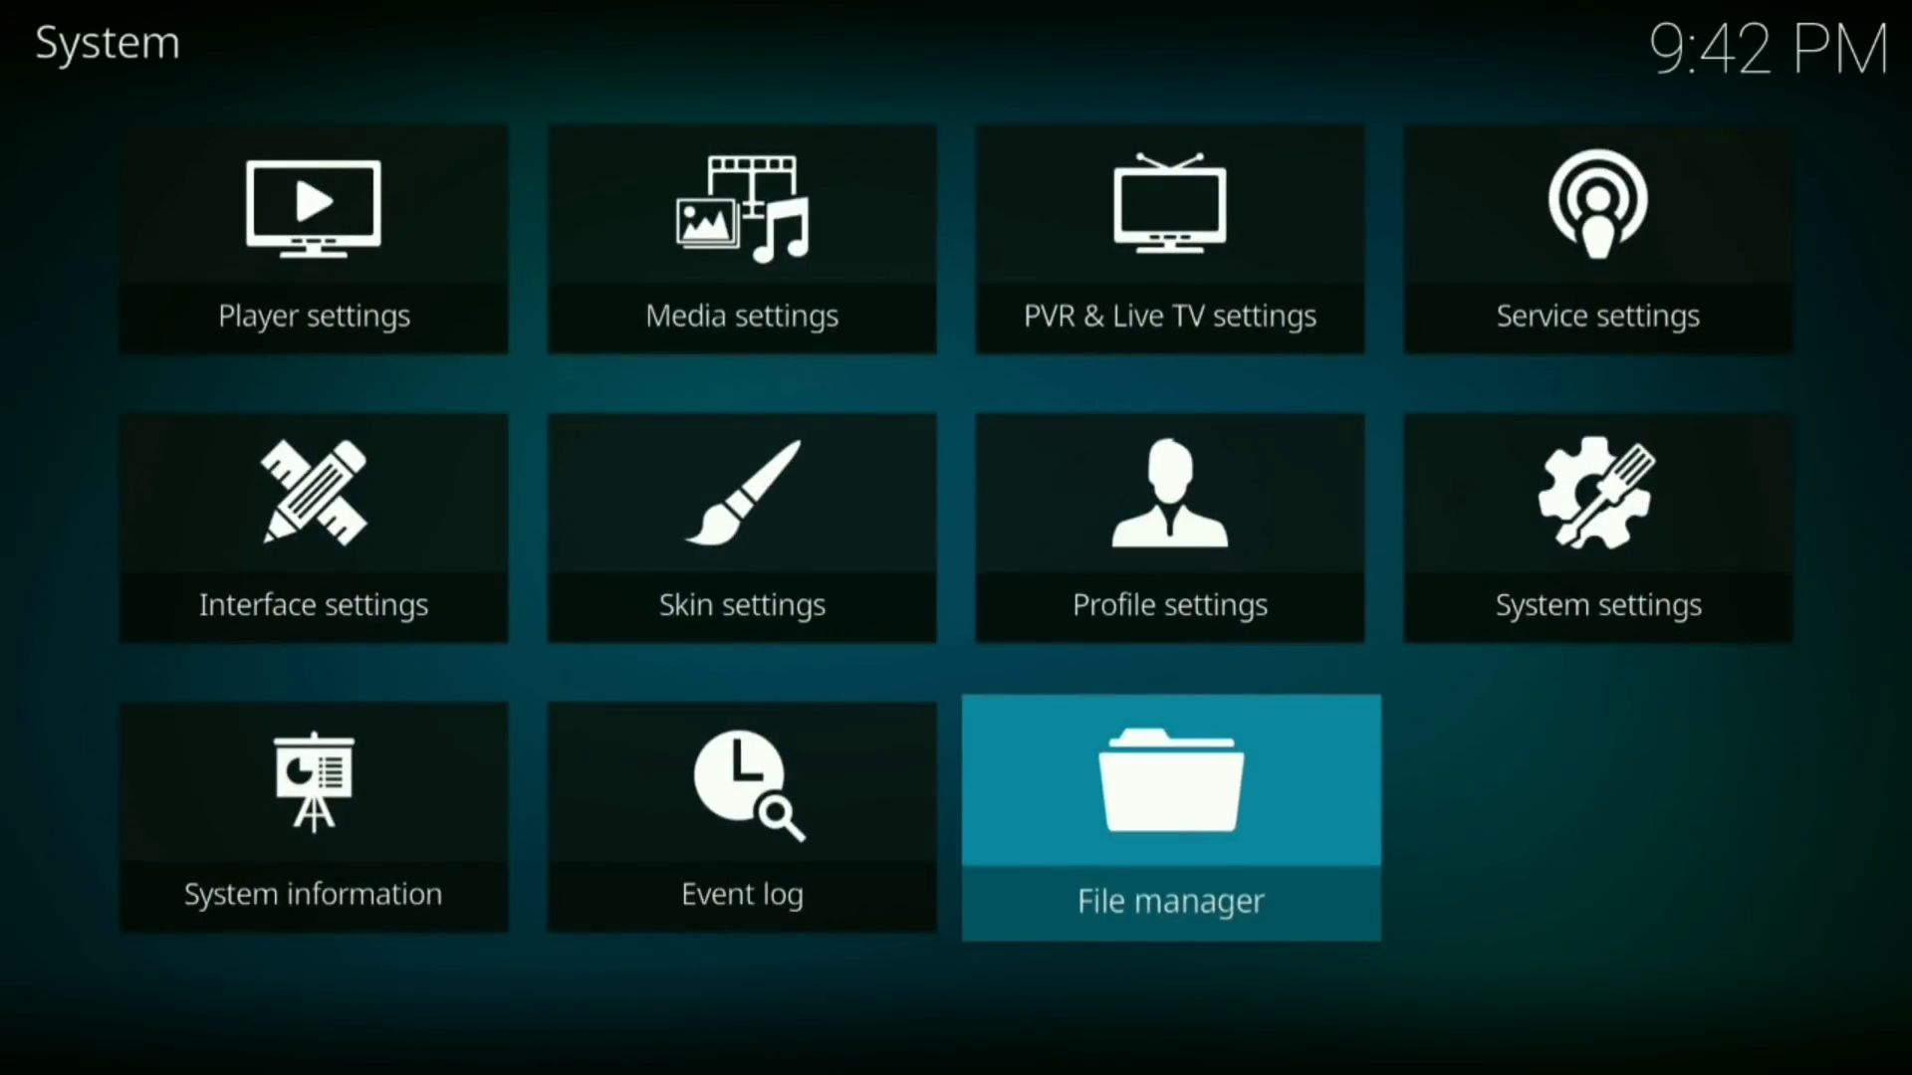
{"action": "key", "text": "Return"}
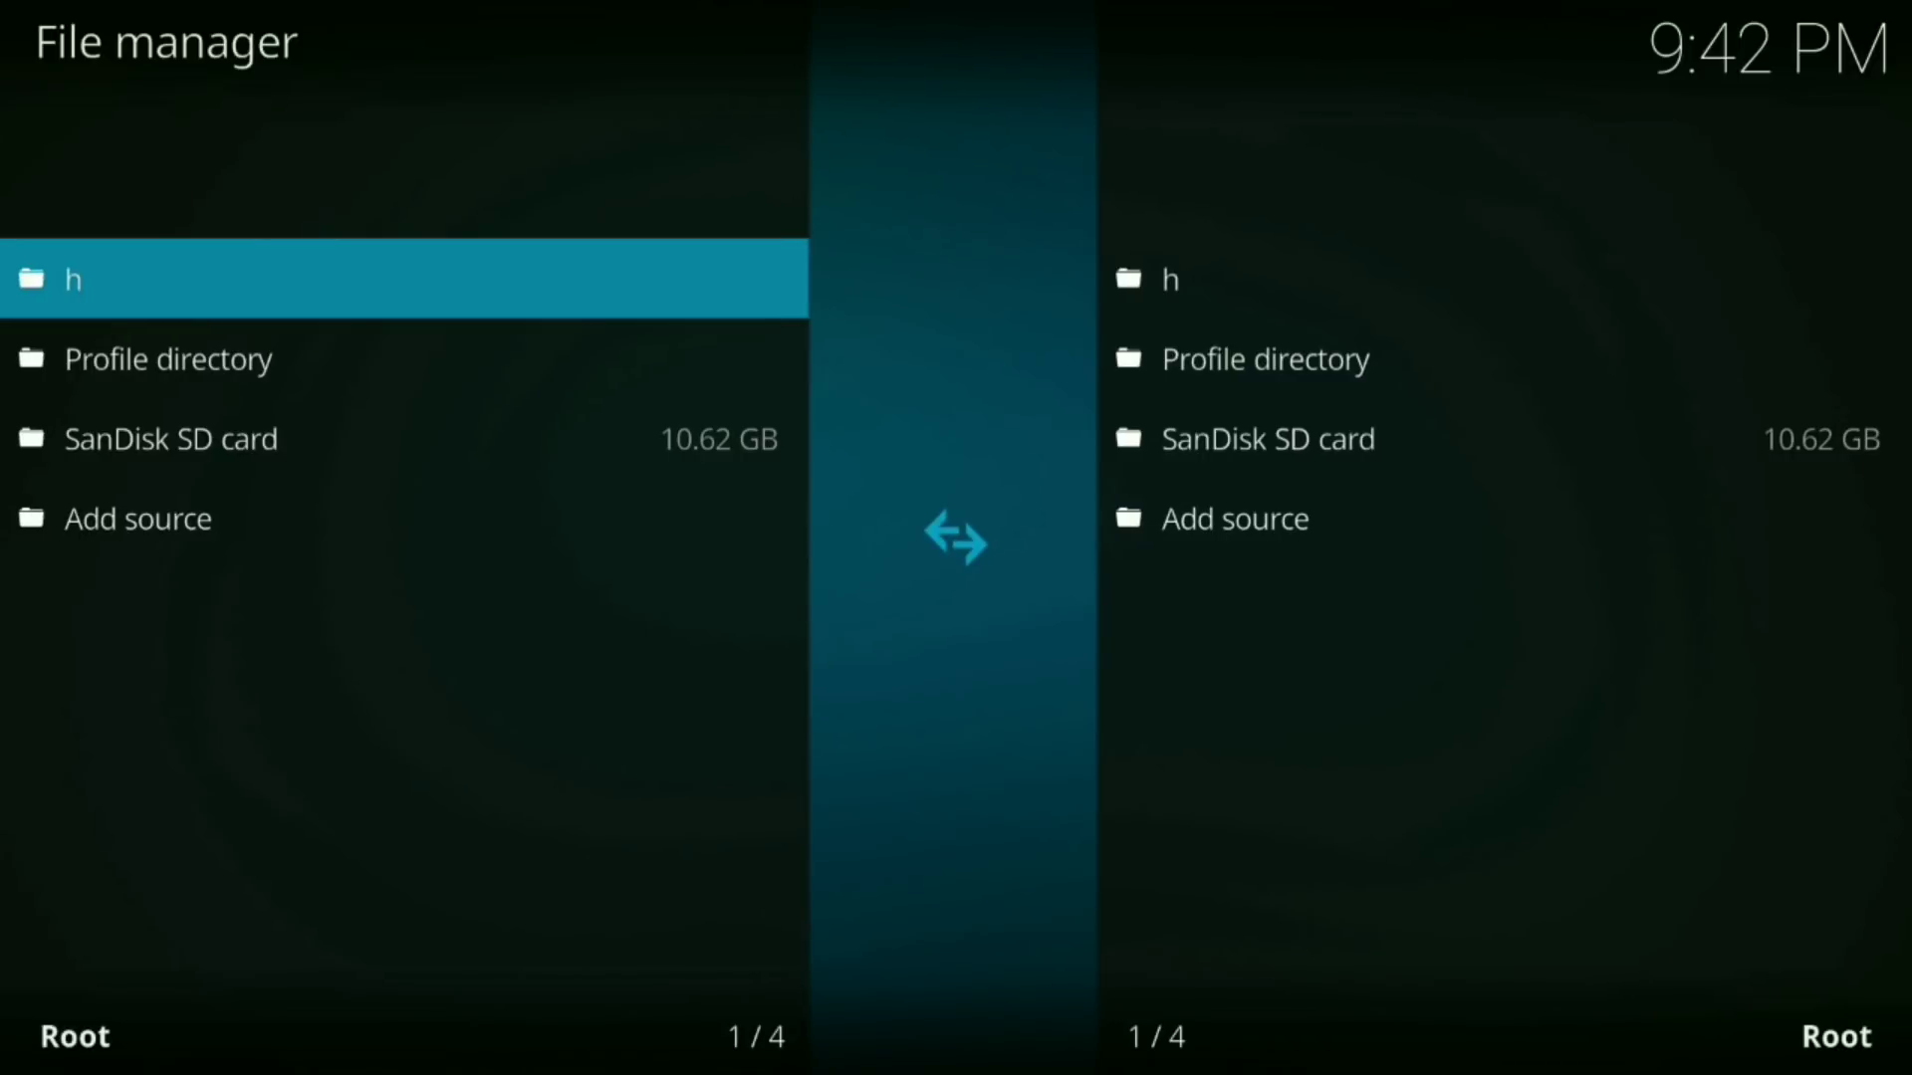
{"action": "key", "text": "Up"}
{"action": "key", "text": "Return"}
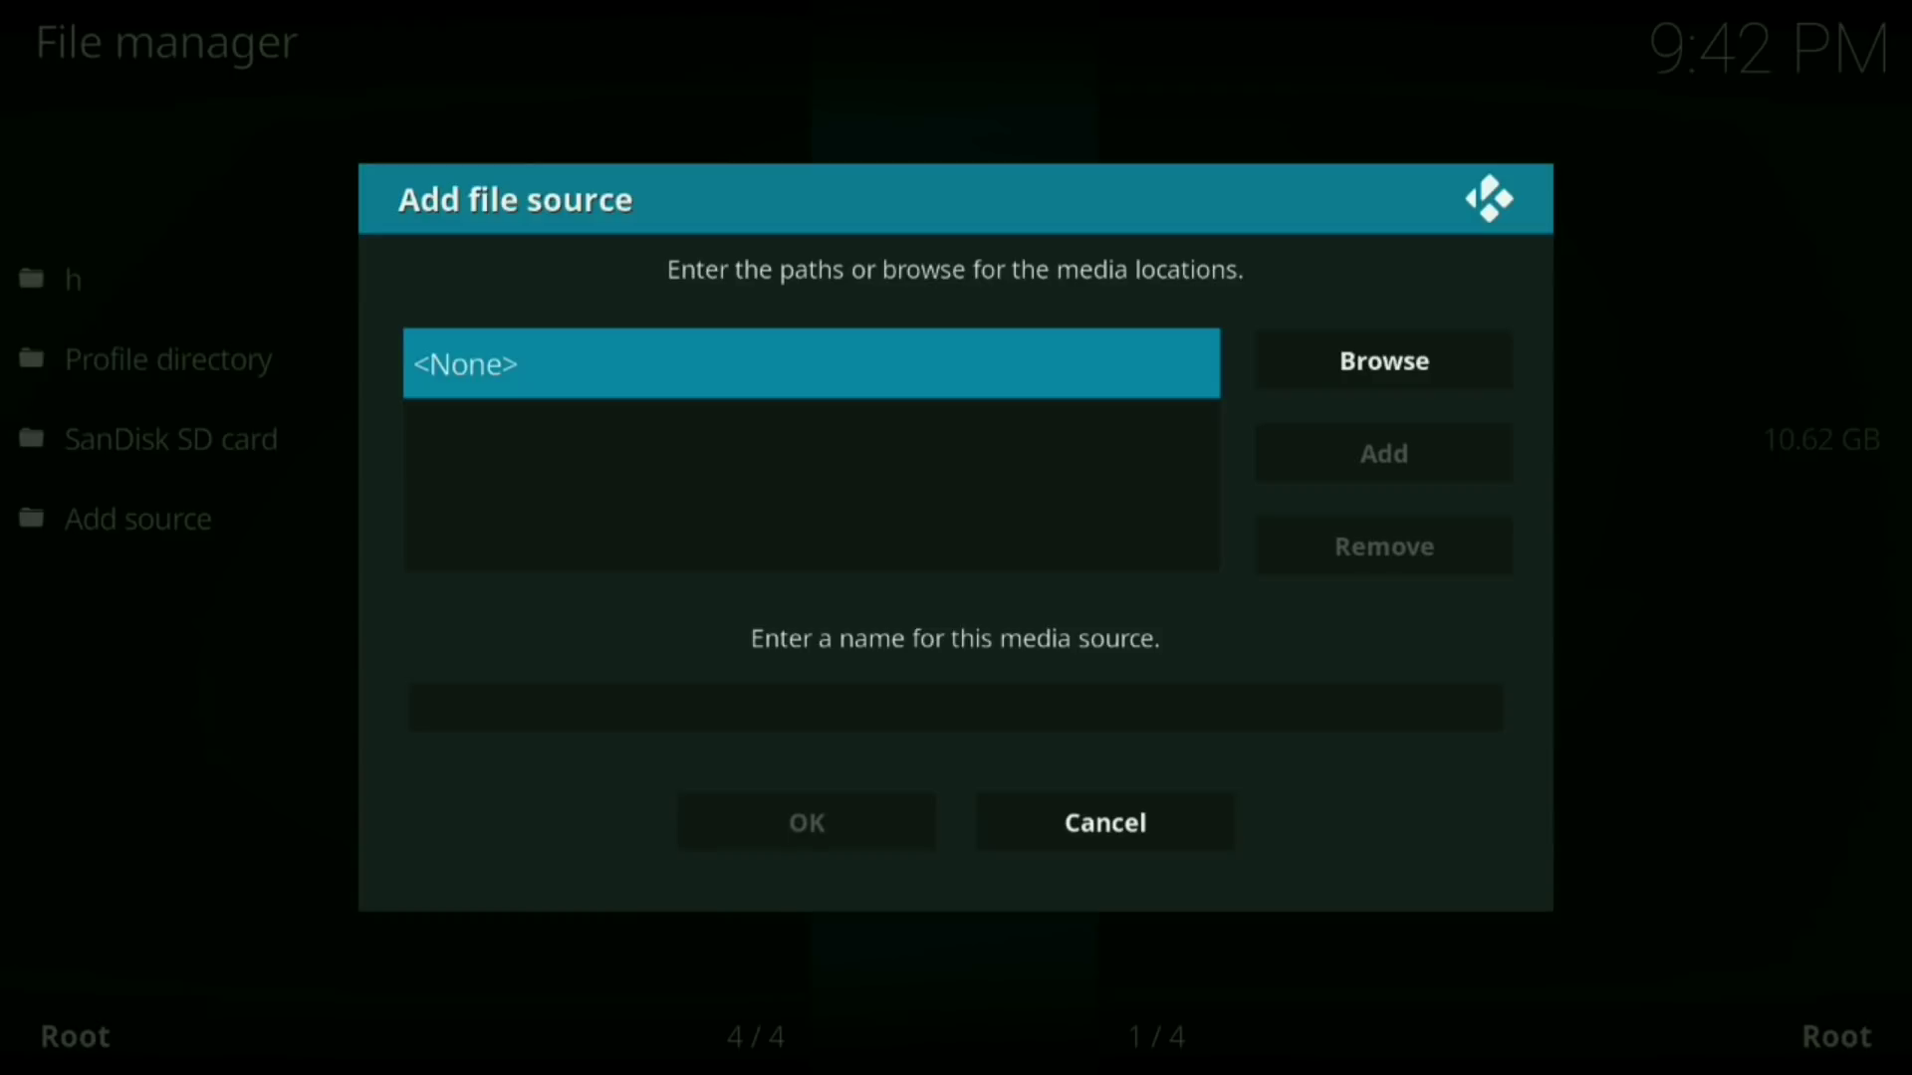
{"action": "key", "text": "Return"}
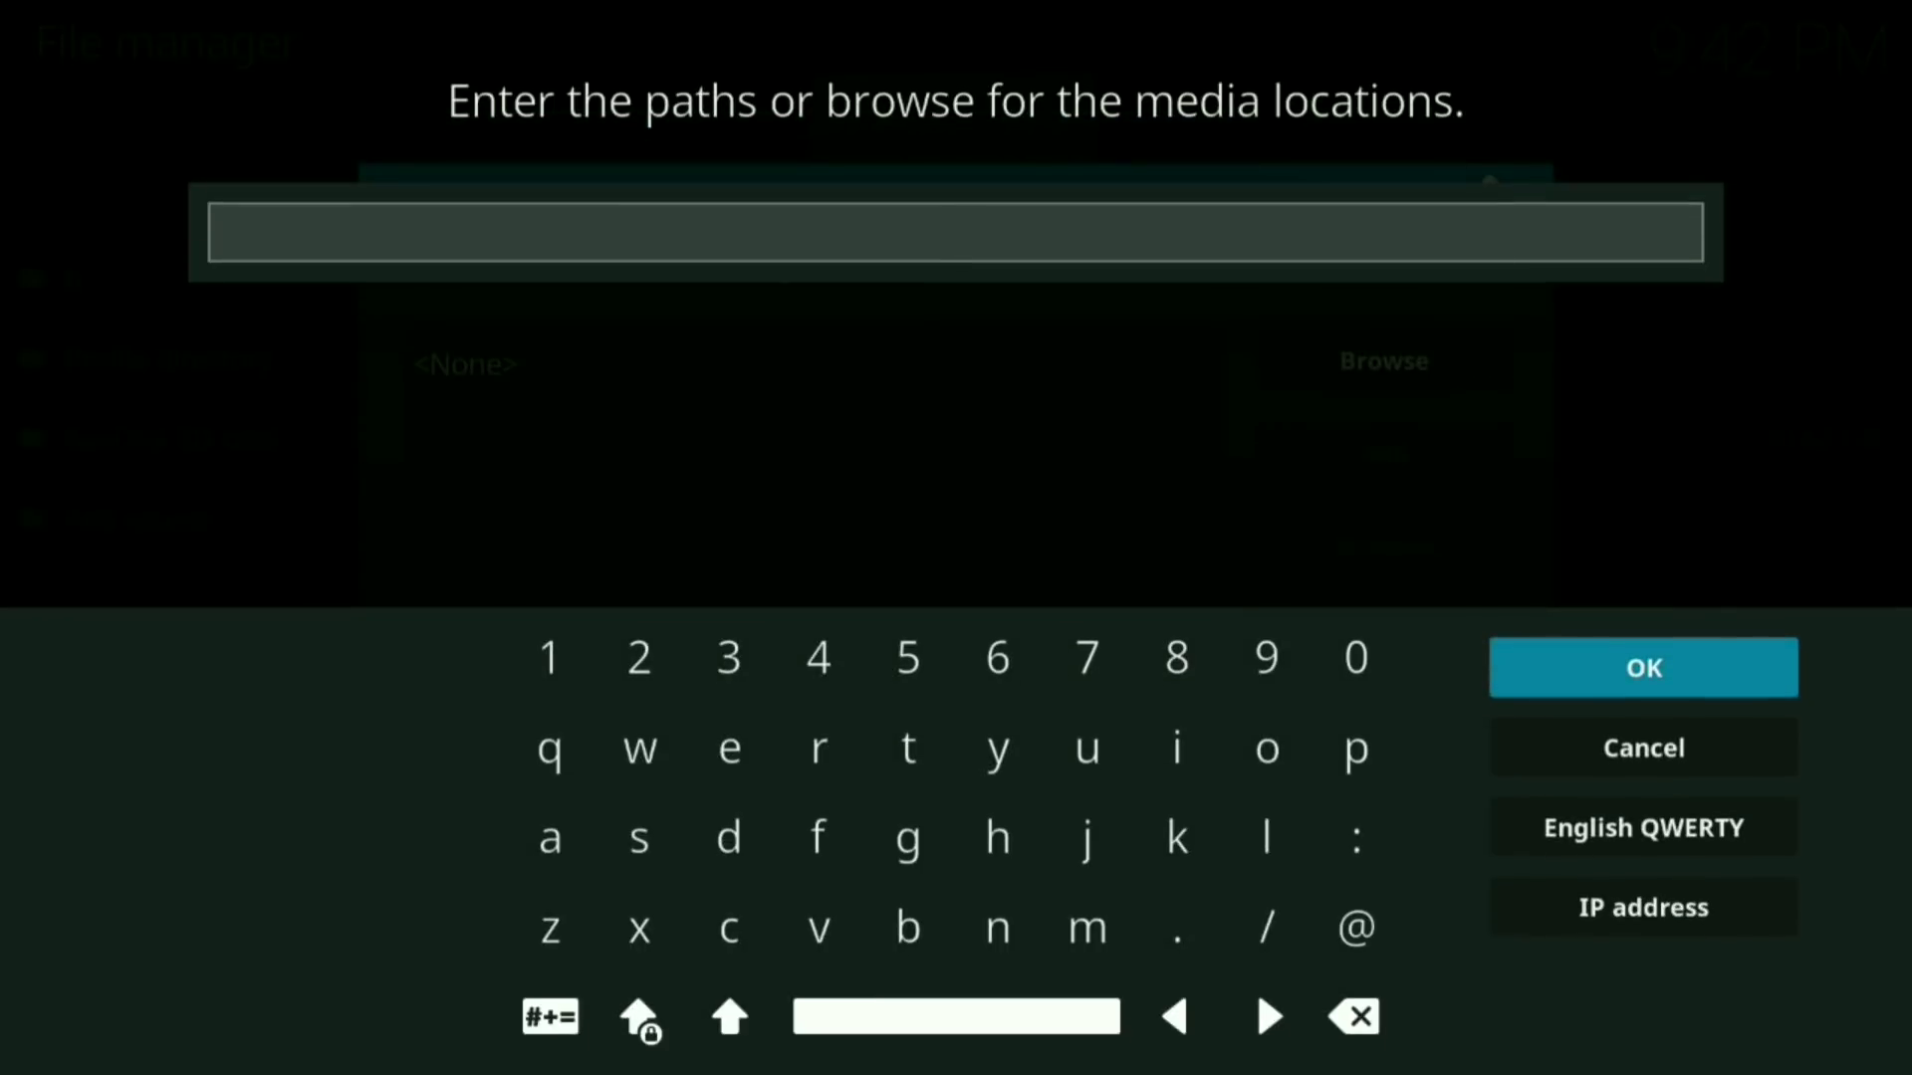
{"action": "key", "text": "Left"}
{"action": "type", "text": "htt"}
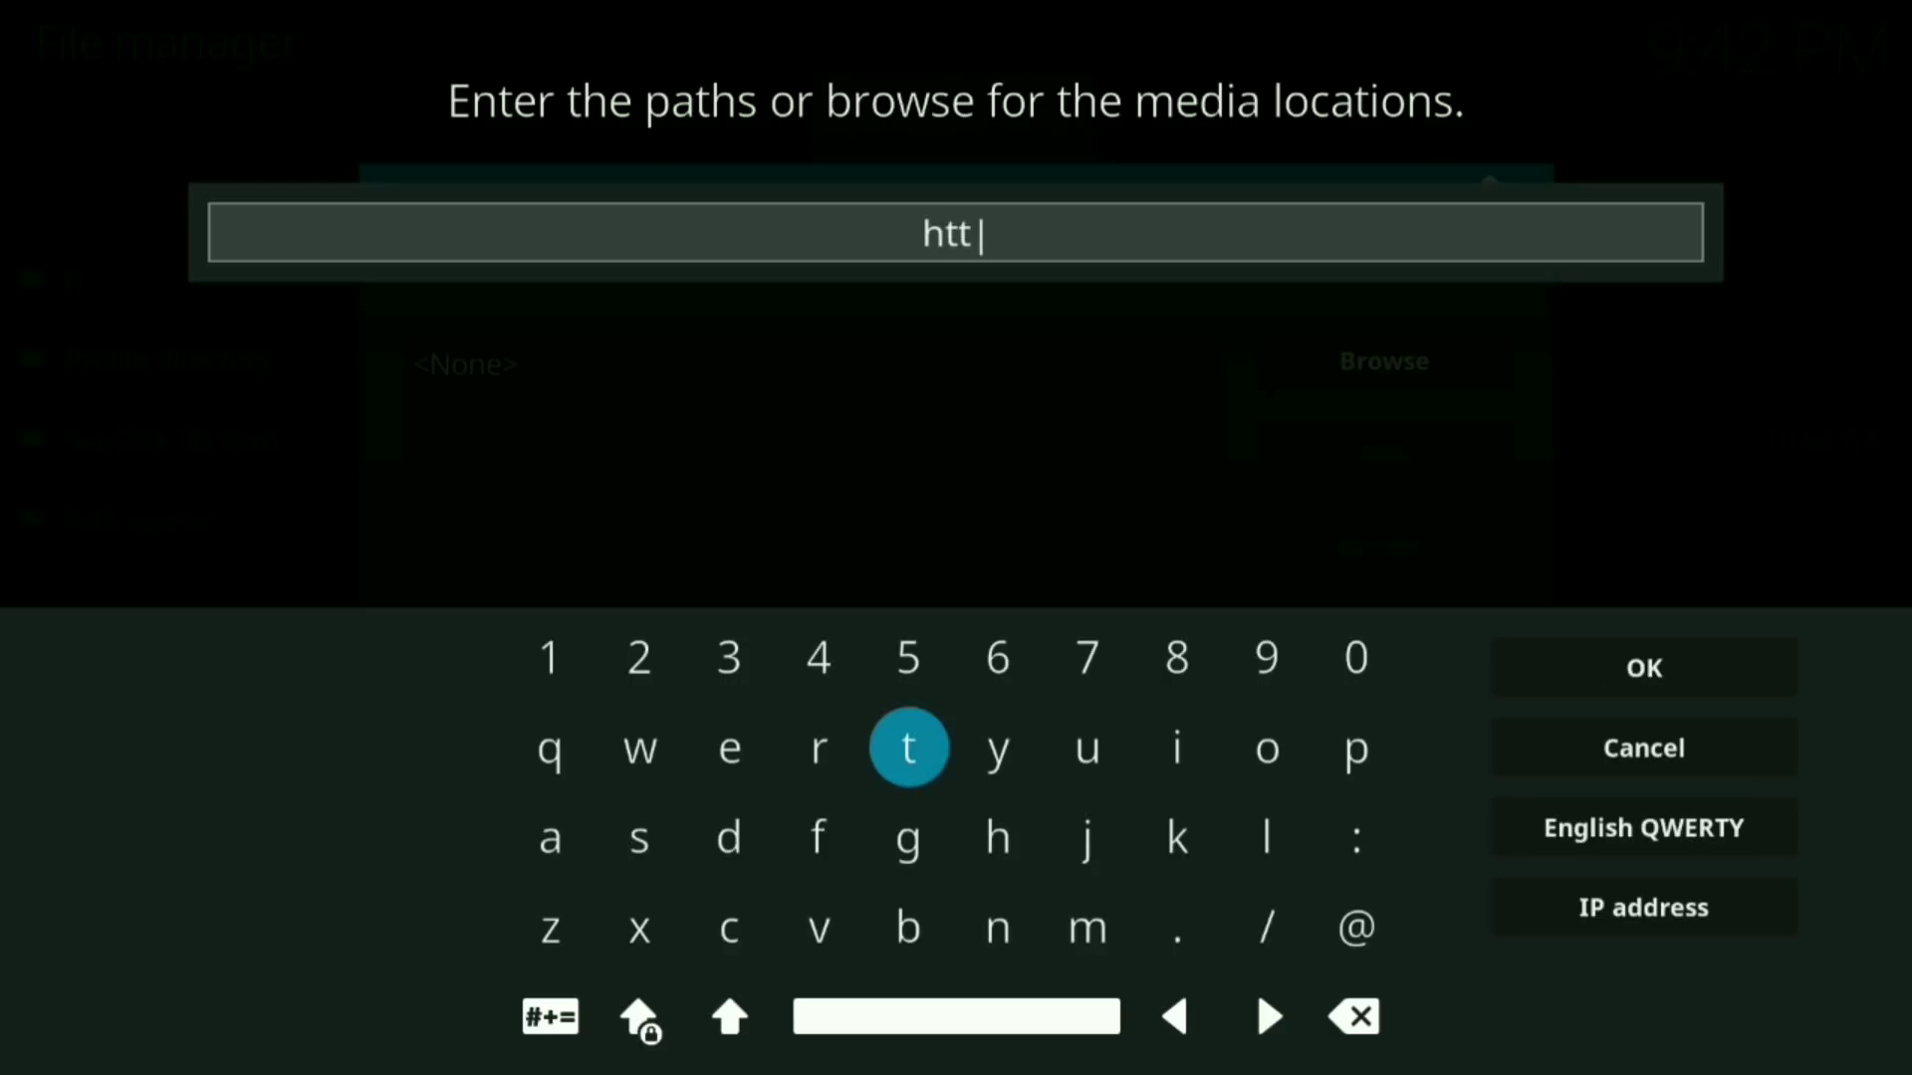
{"action": "type", "text": "p://d"}
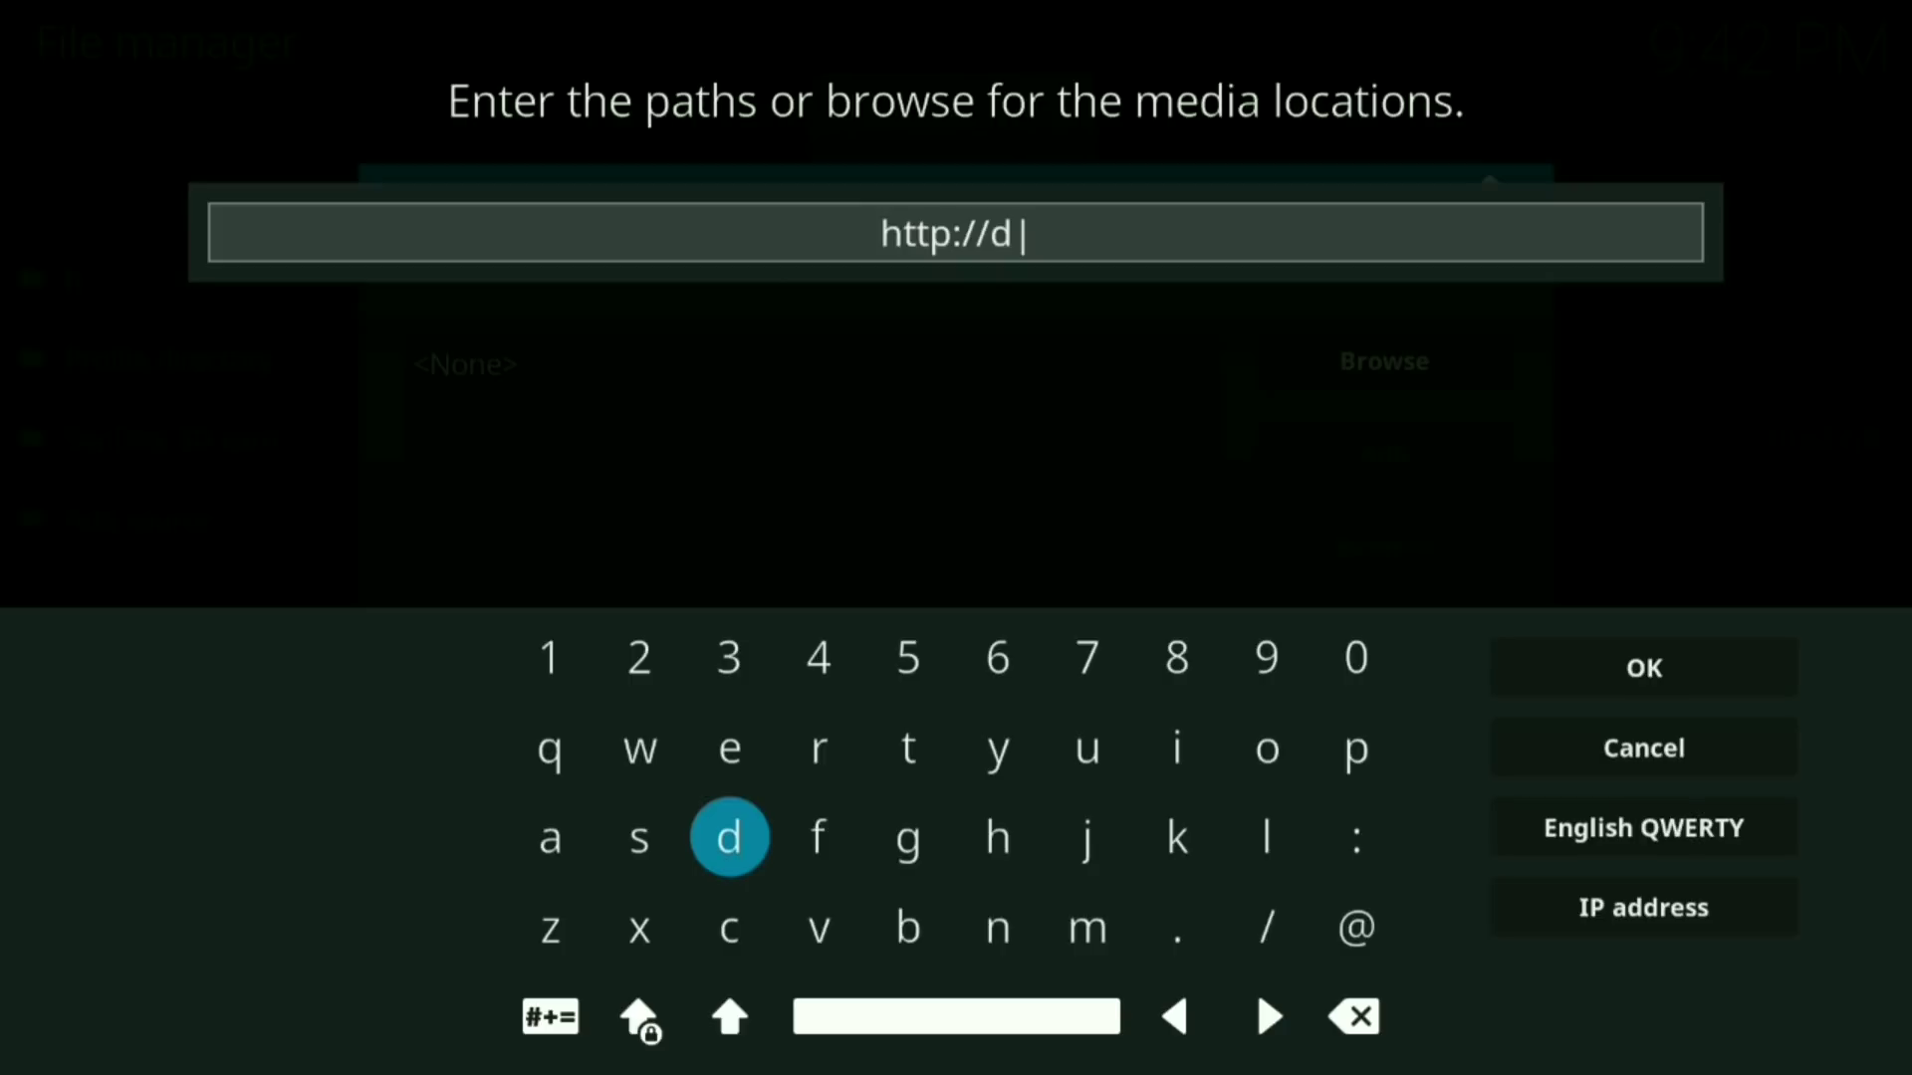
{"action": "type", "text": "imi"}
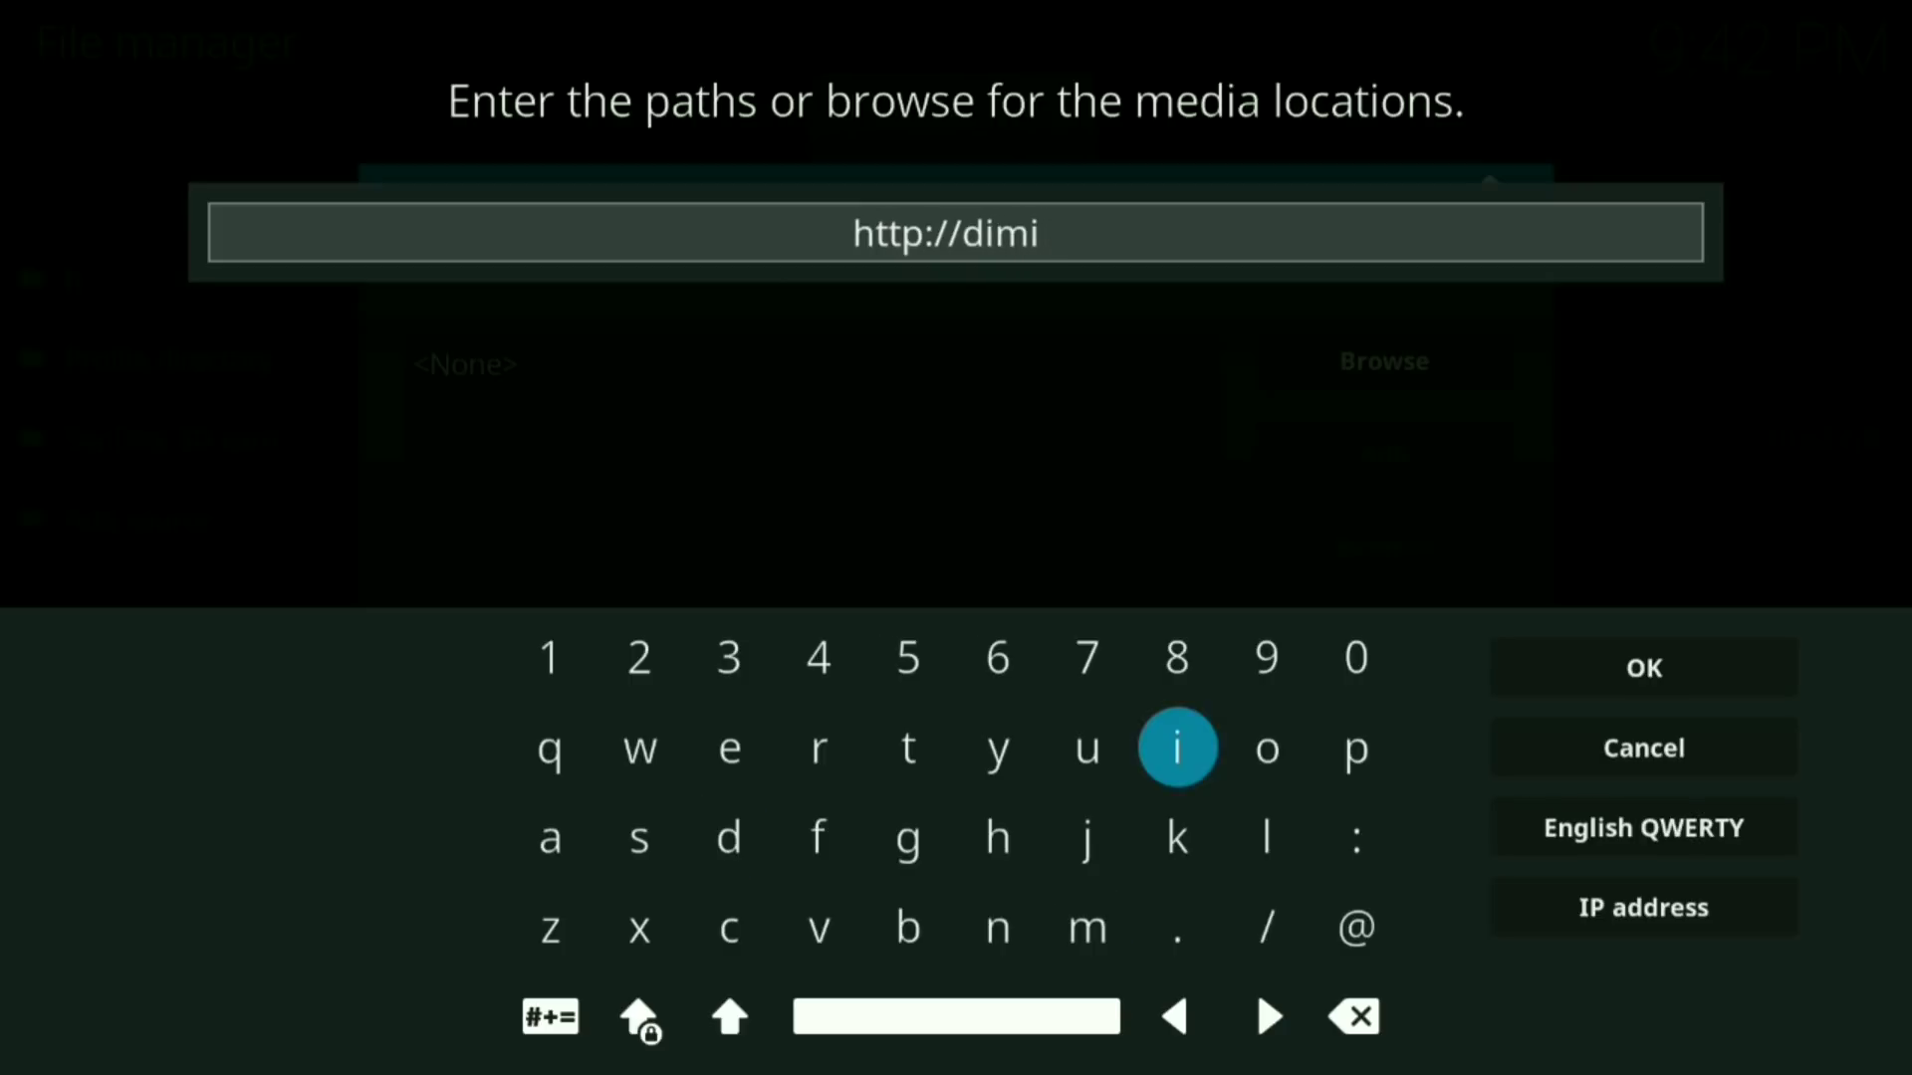
{"action": "type", "text": "trolog"}
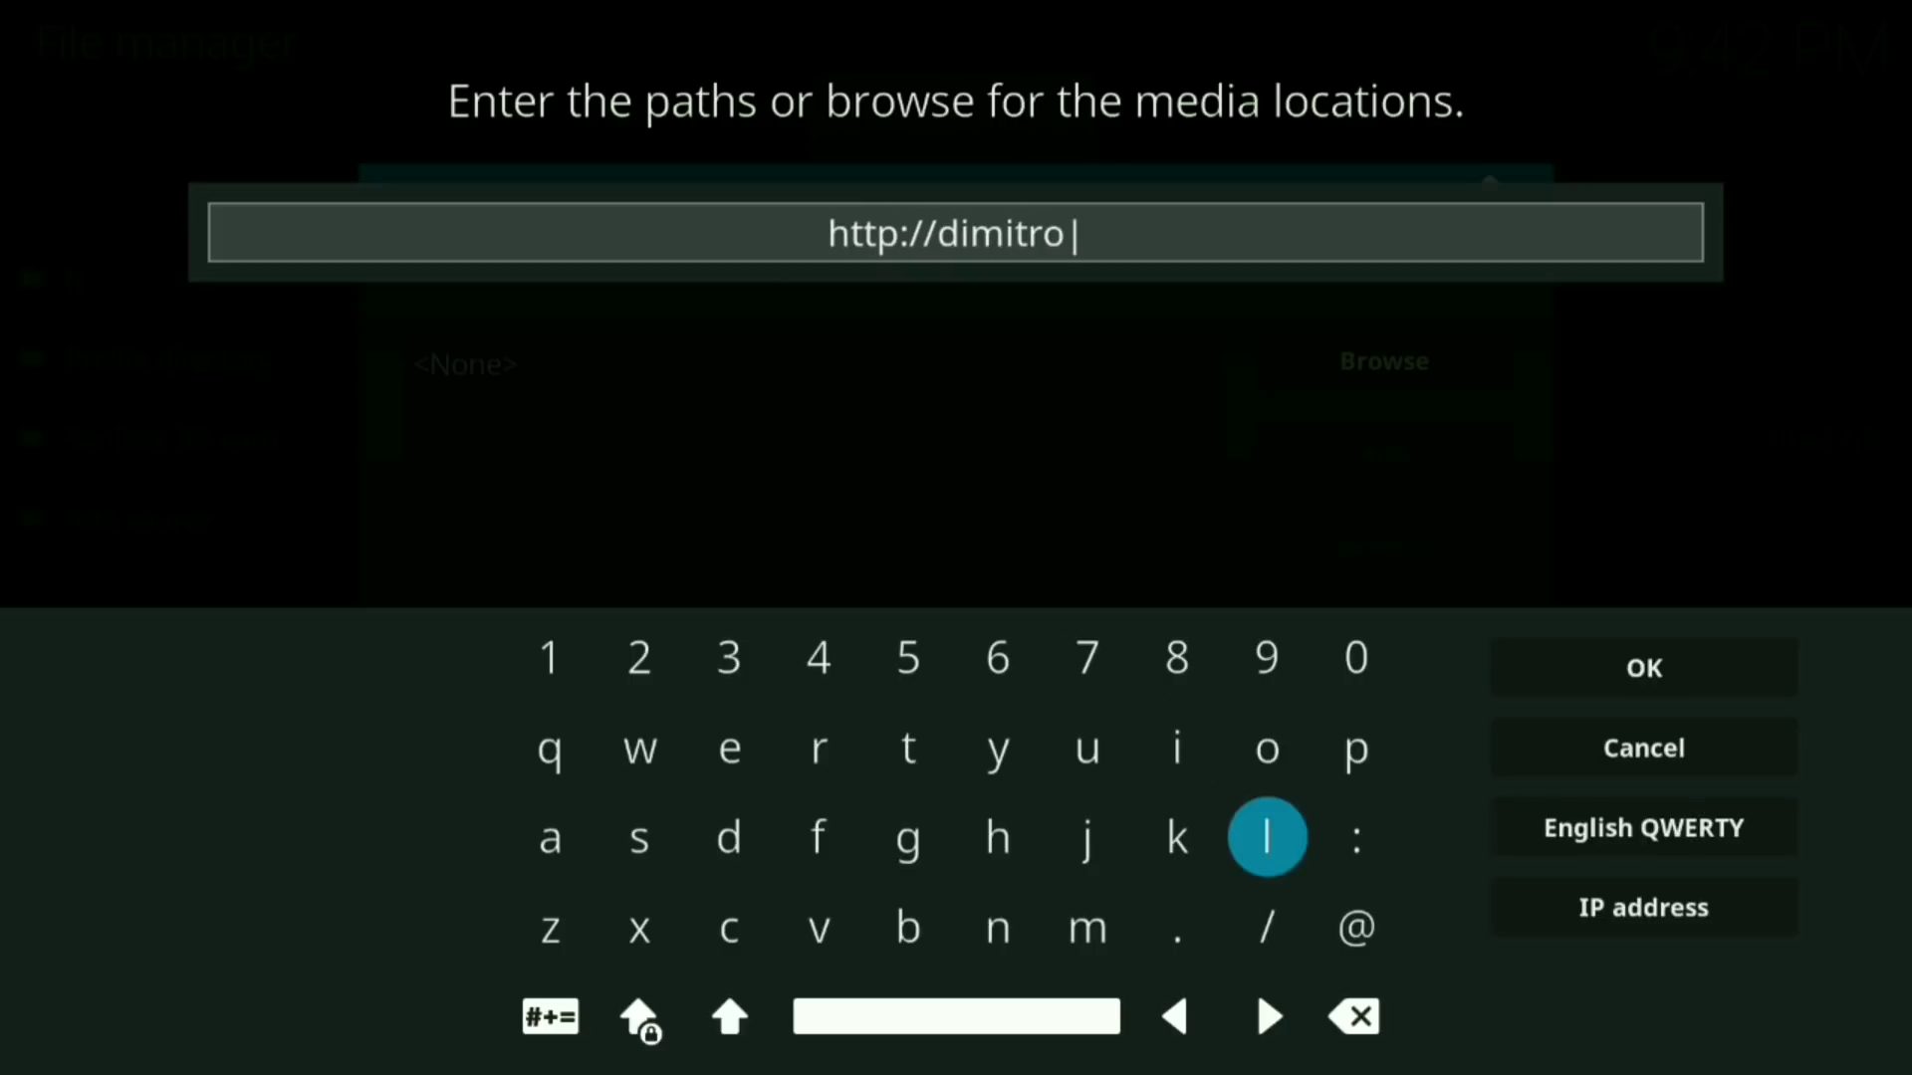
{"action": "type", "text": "y"}
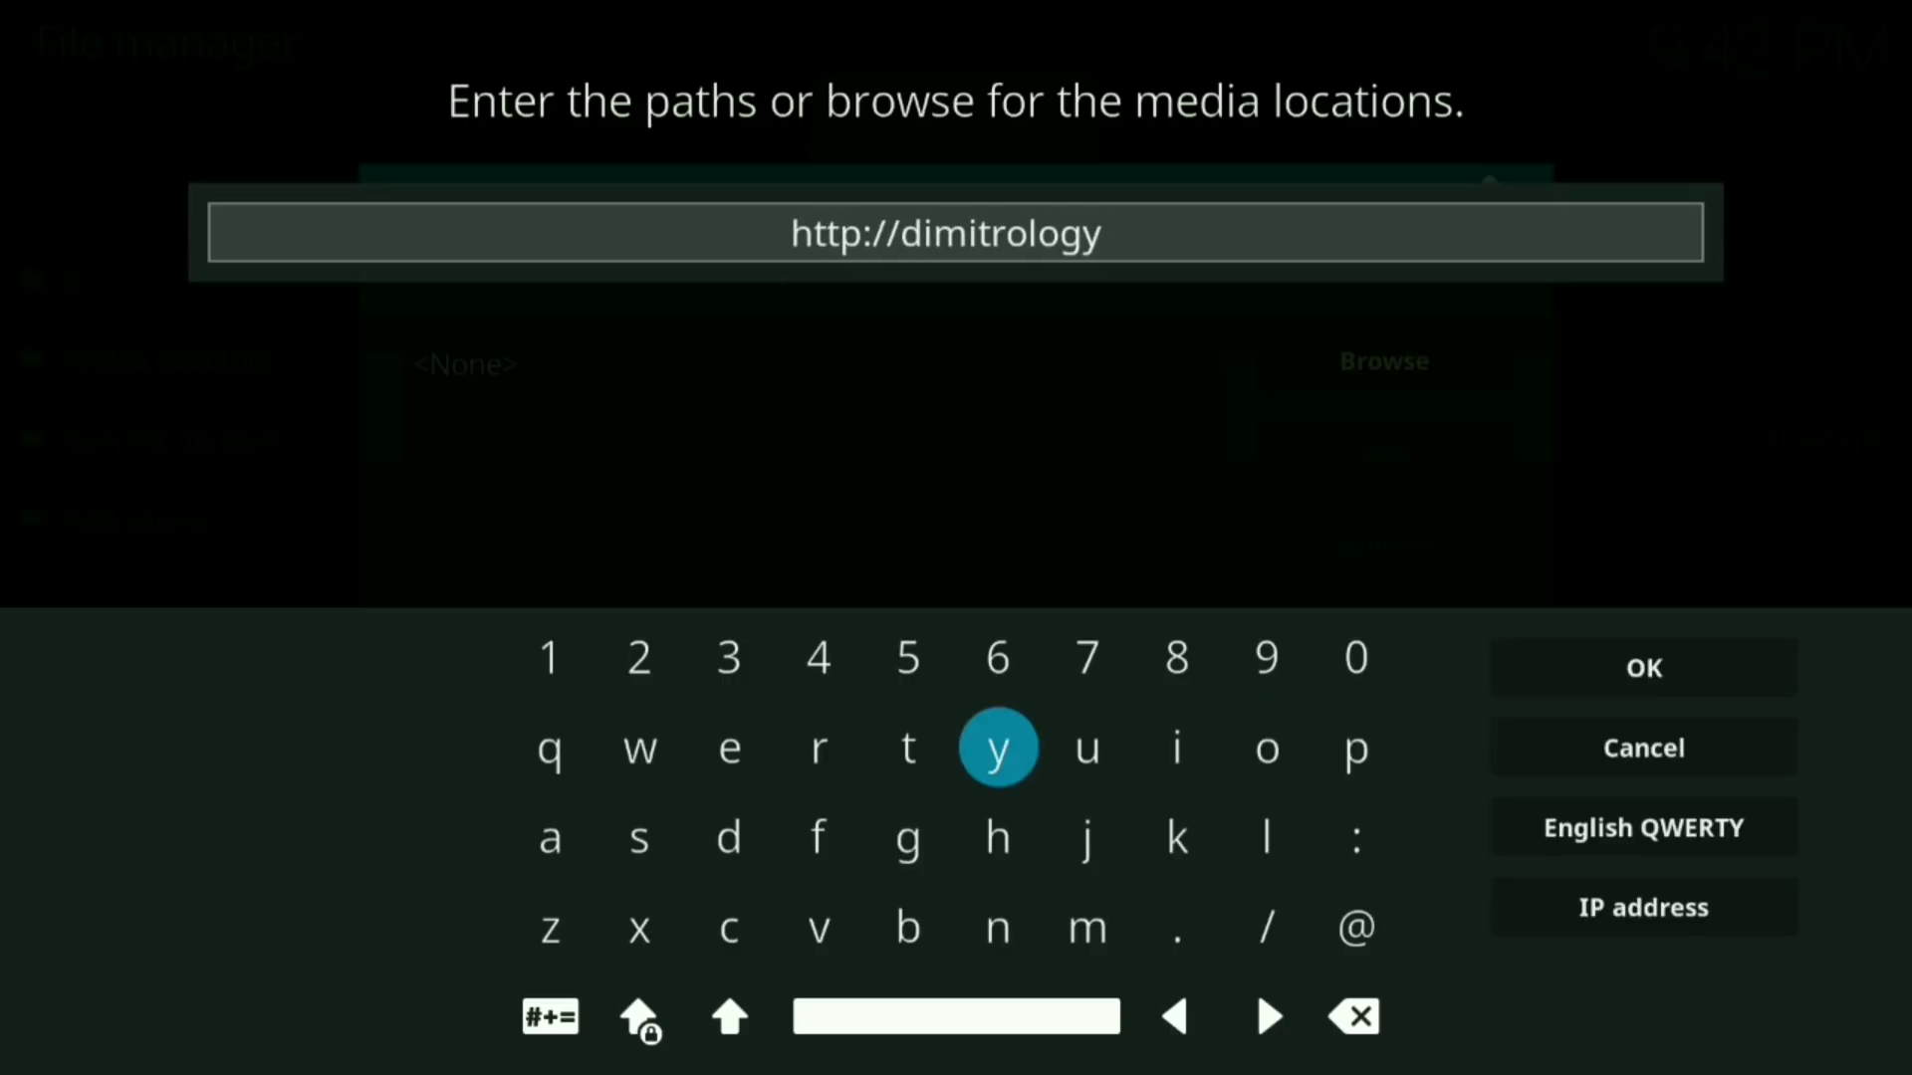
{"action": "type", "text": ".com/"}
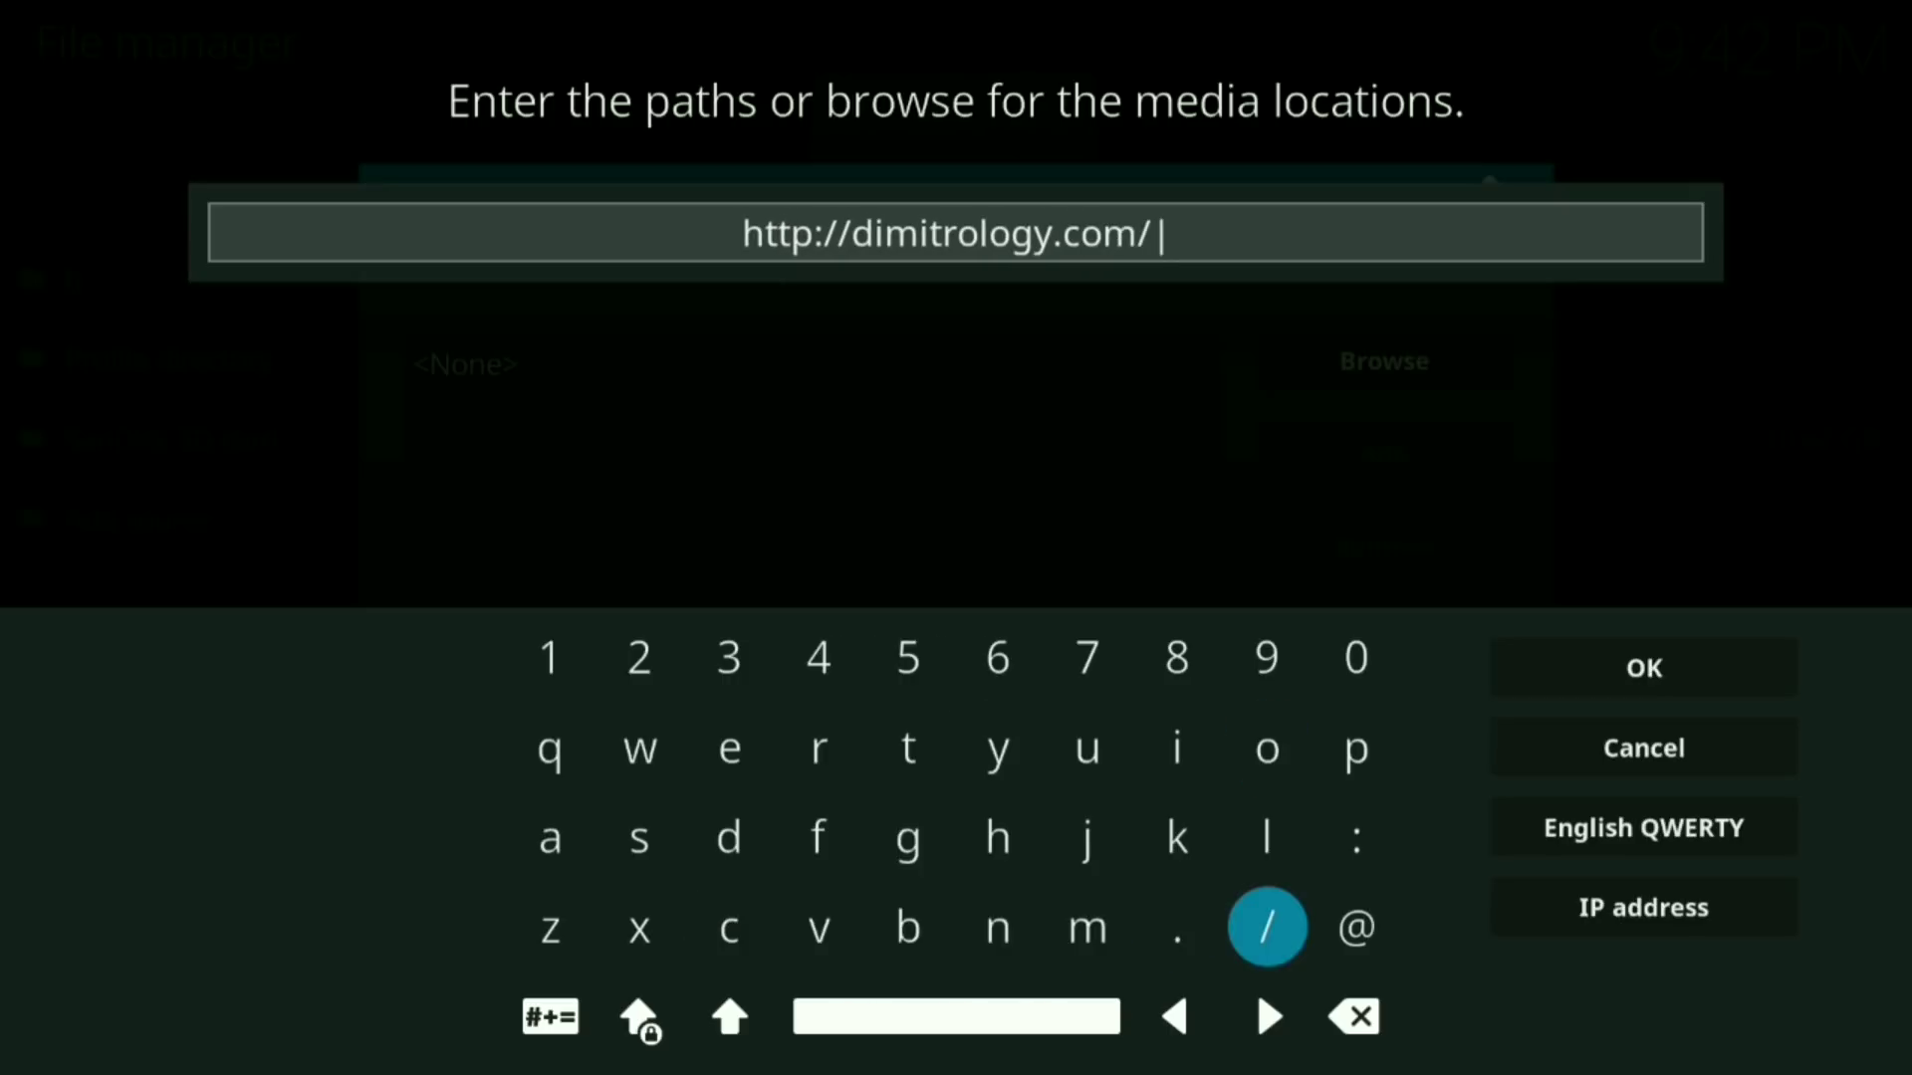
{"action": "type", "text": "e"}
{"action": "key", "text": "BackSpace"}
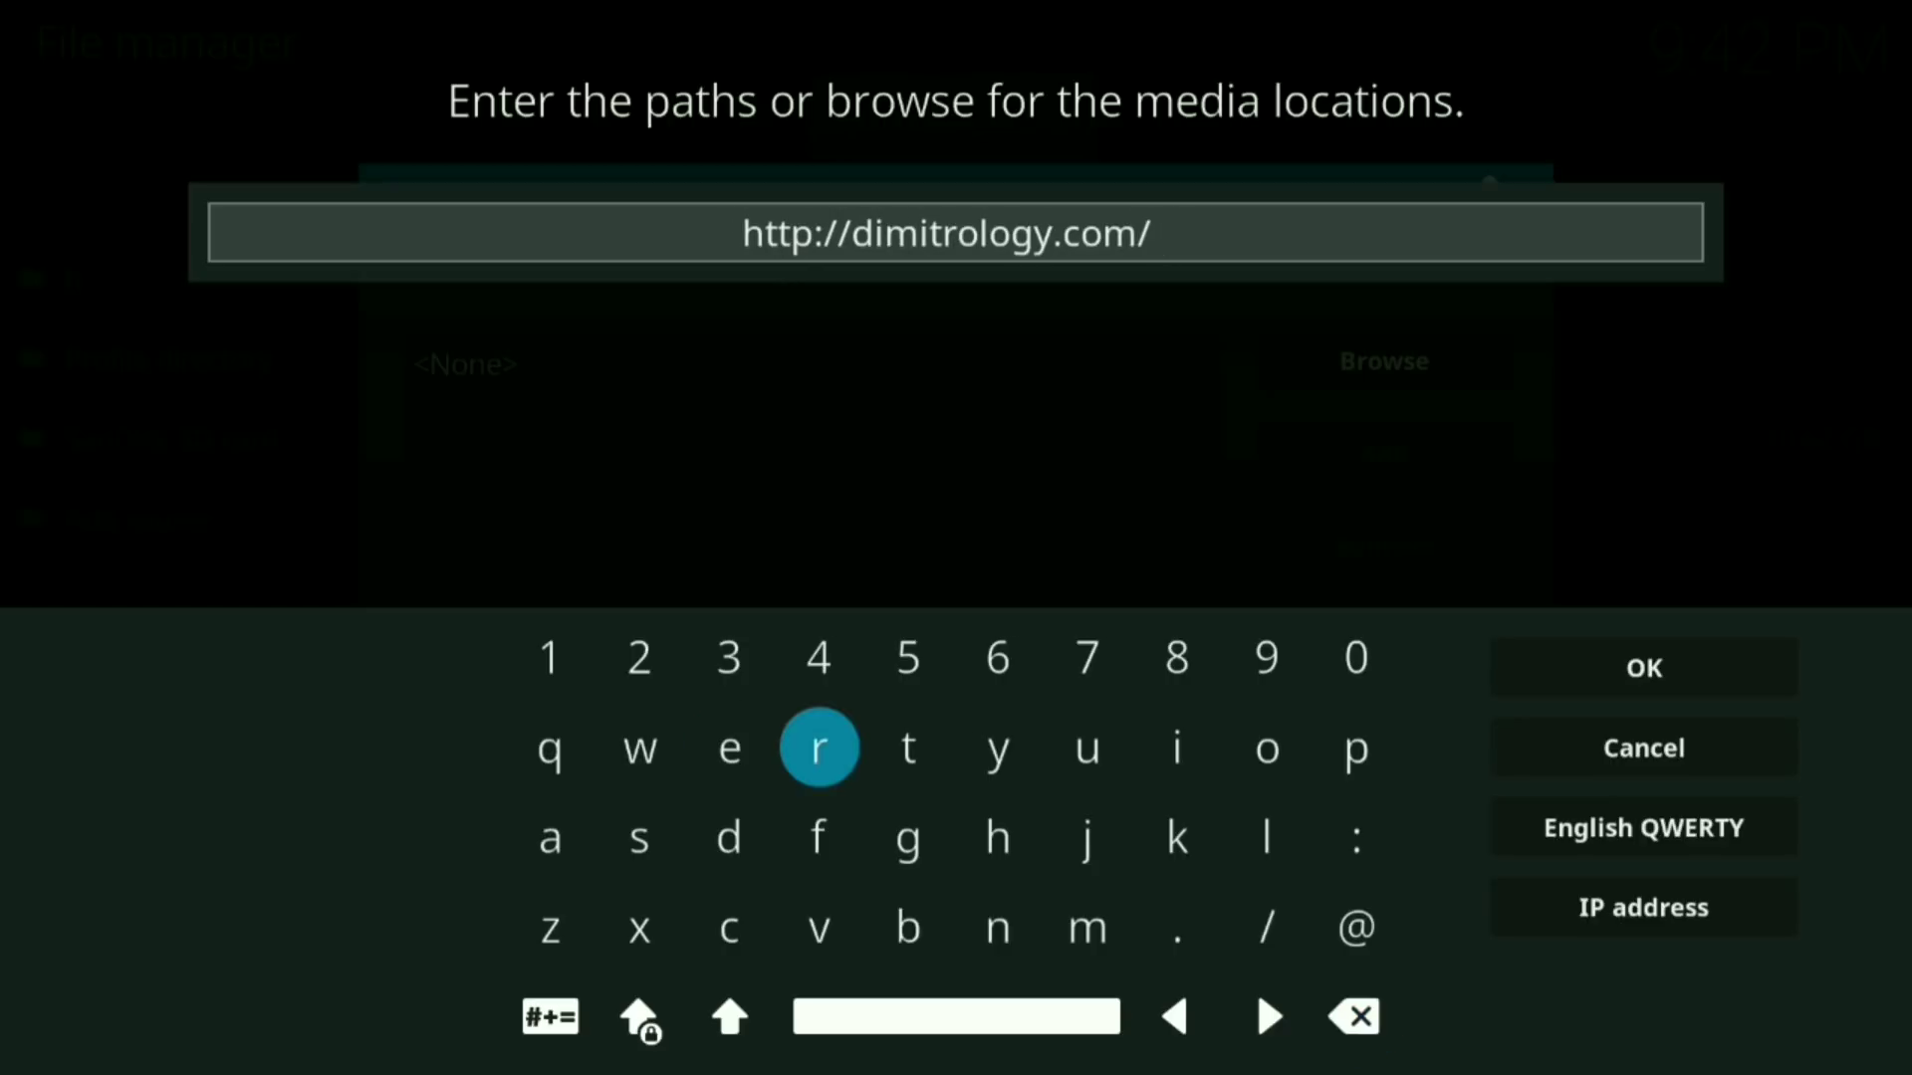
{"action": "type", "text": "repo"}
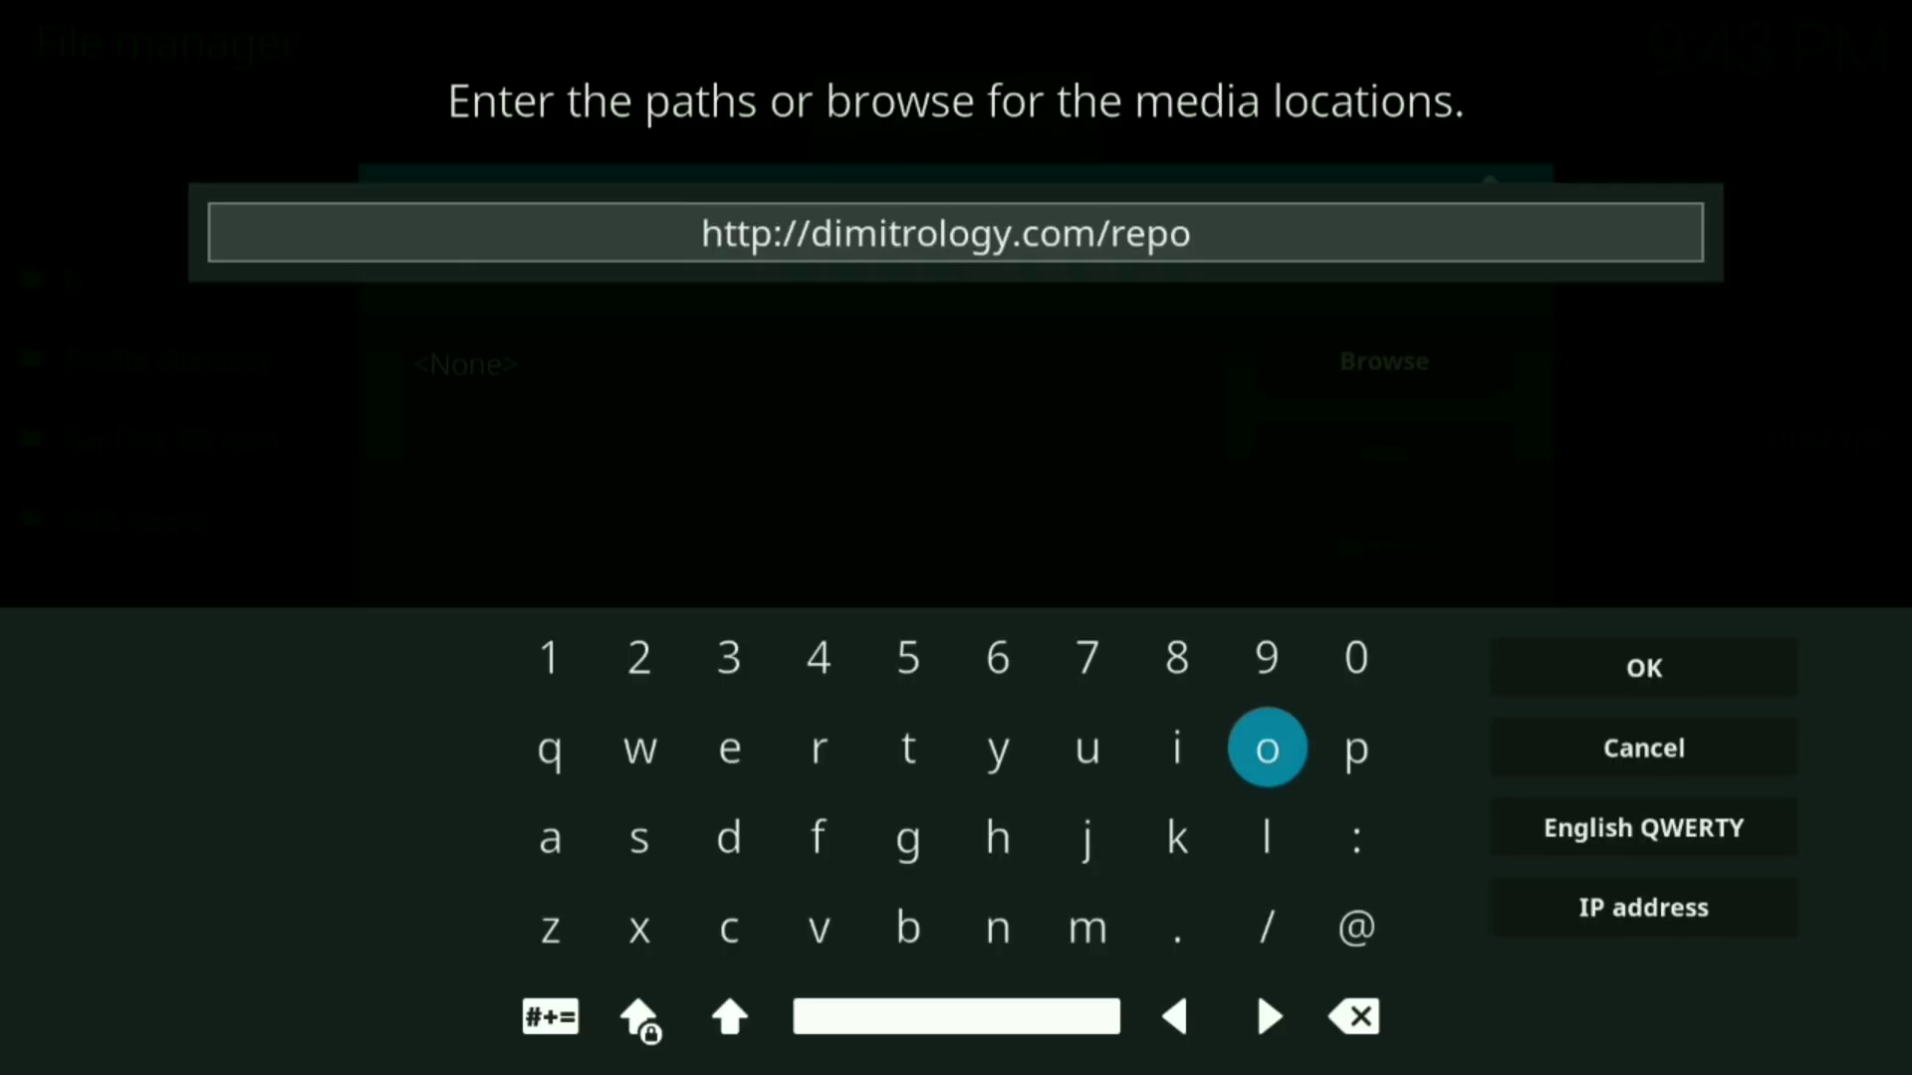
{"action": "key", "text": "Return"}
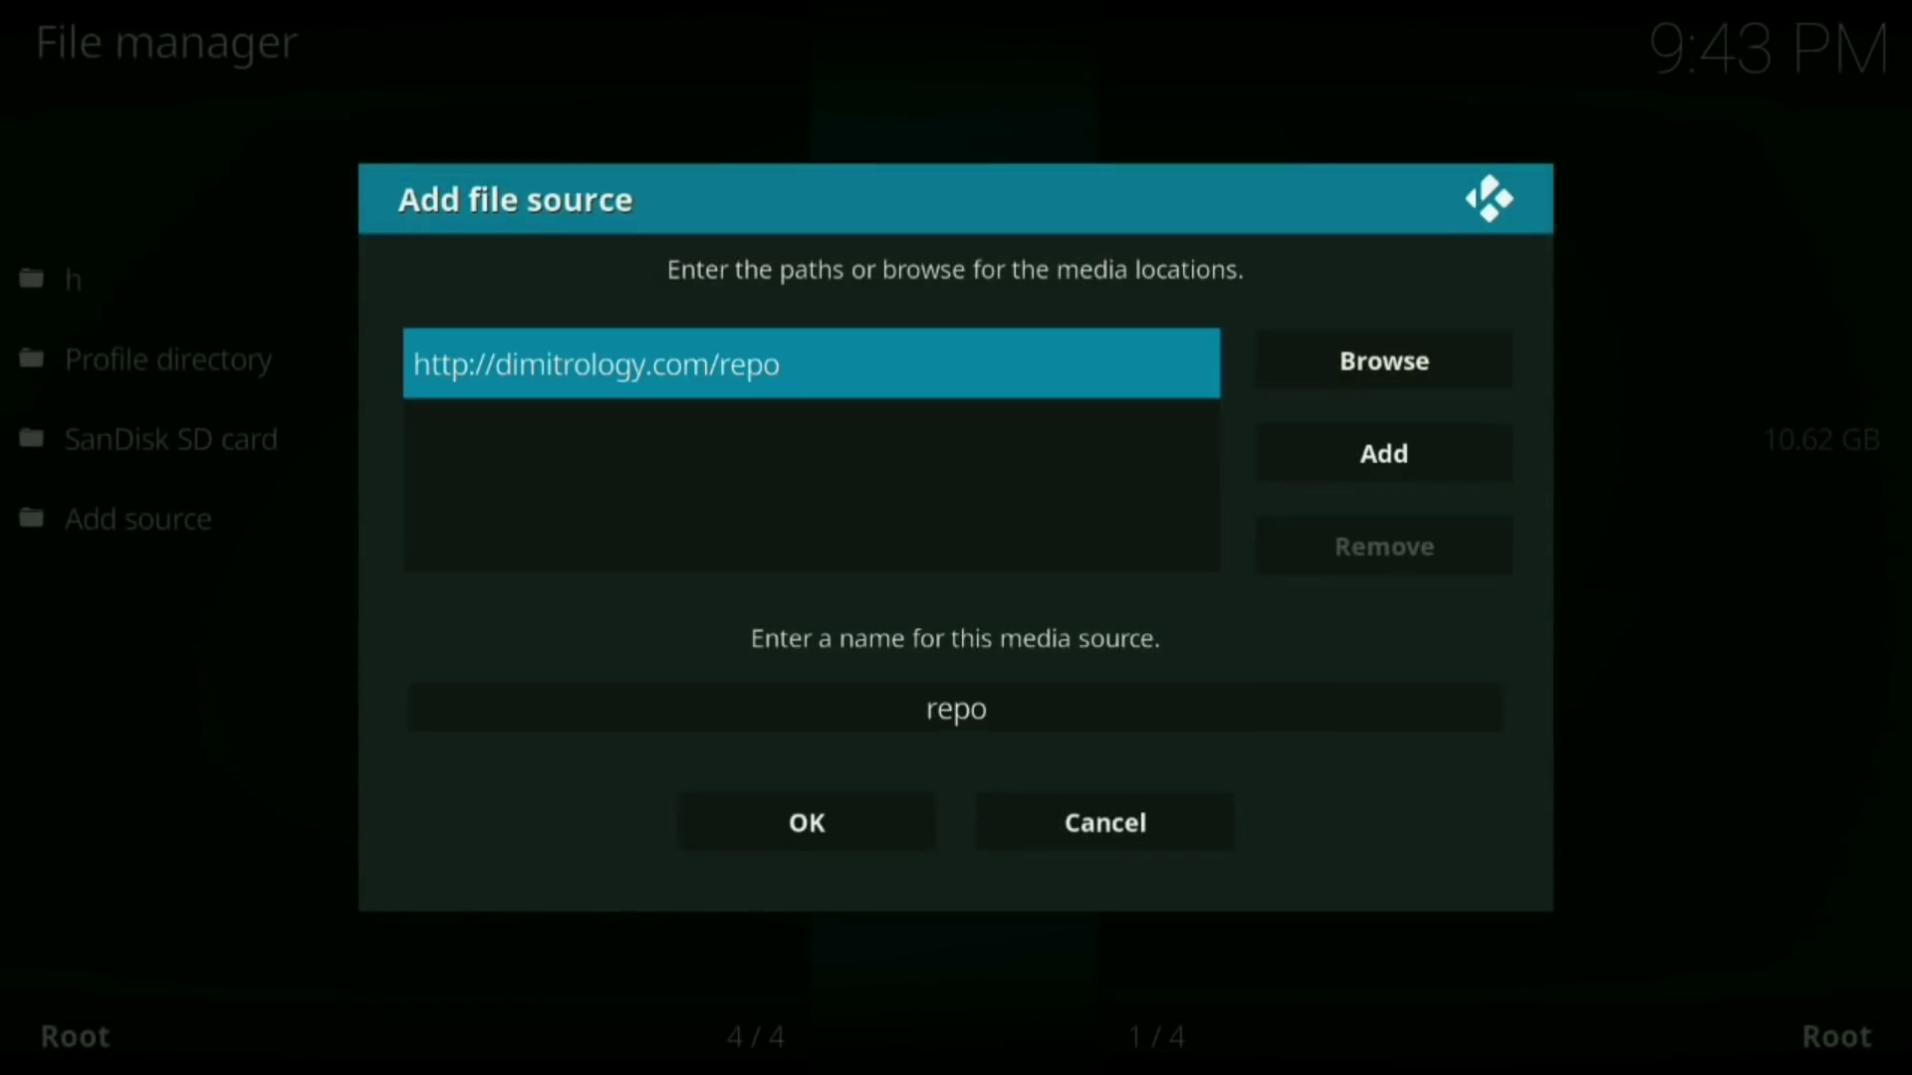
Change the source name from repo to repo1 and save the new source.
{"action": "key", "text": "Down"}
{"action": "key", "text": "Return"}
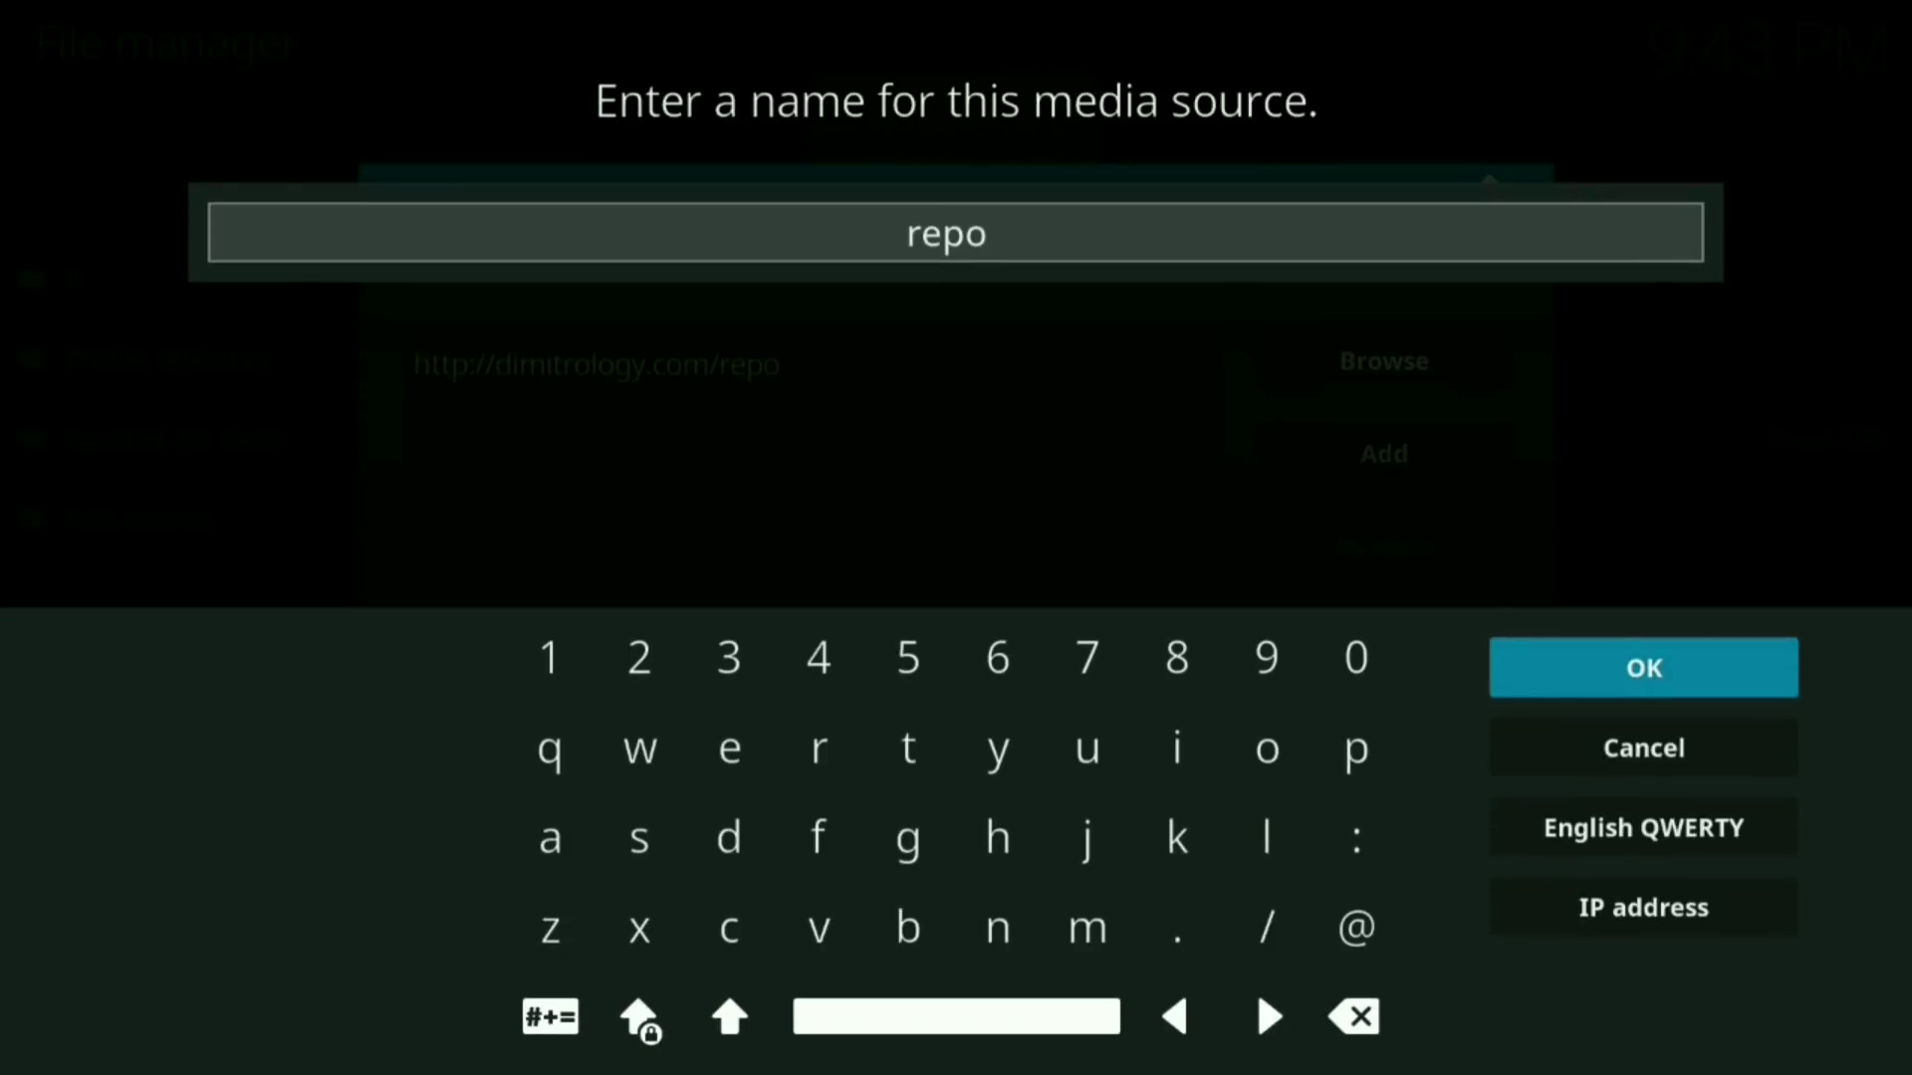
{"action": "type", "text": "1"}
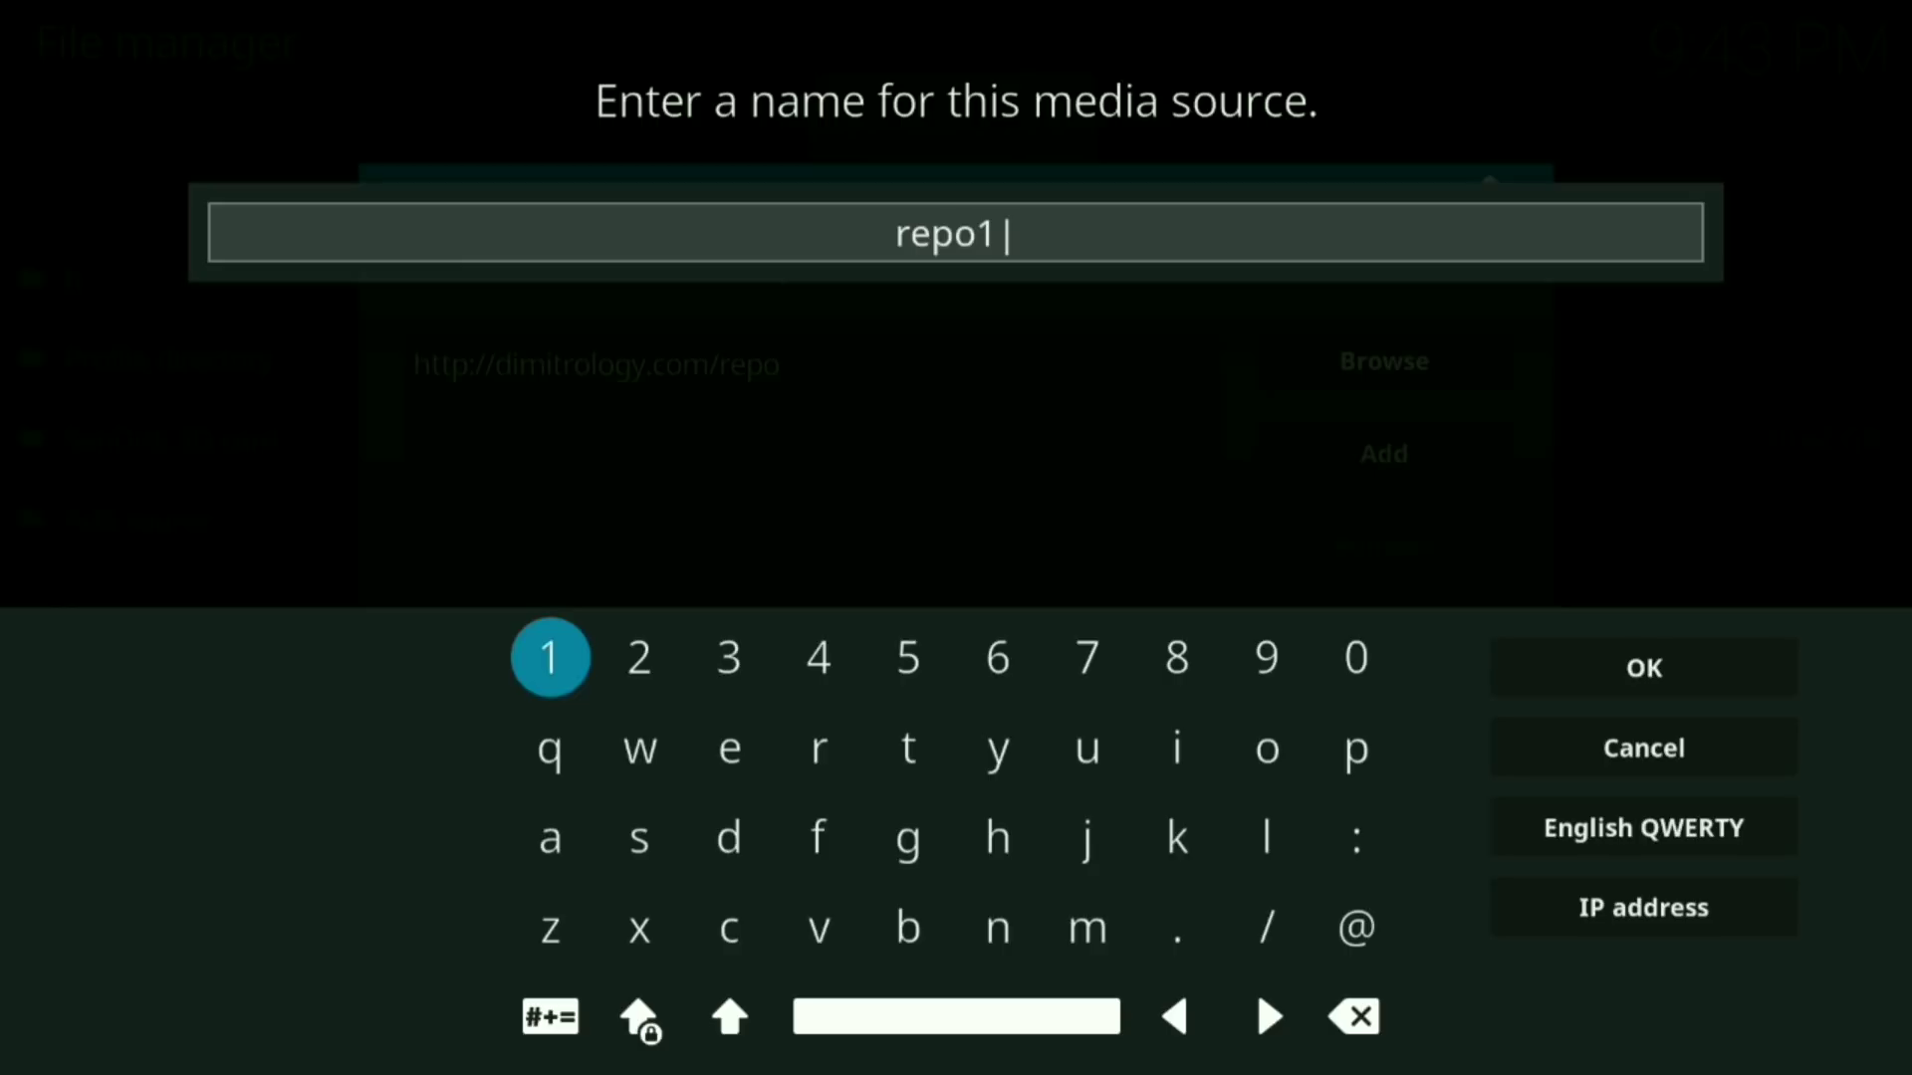
{"action": "key", "text": "Escape"}
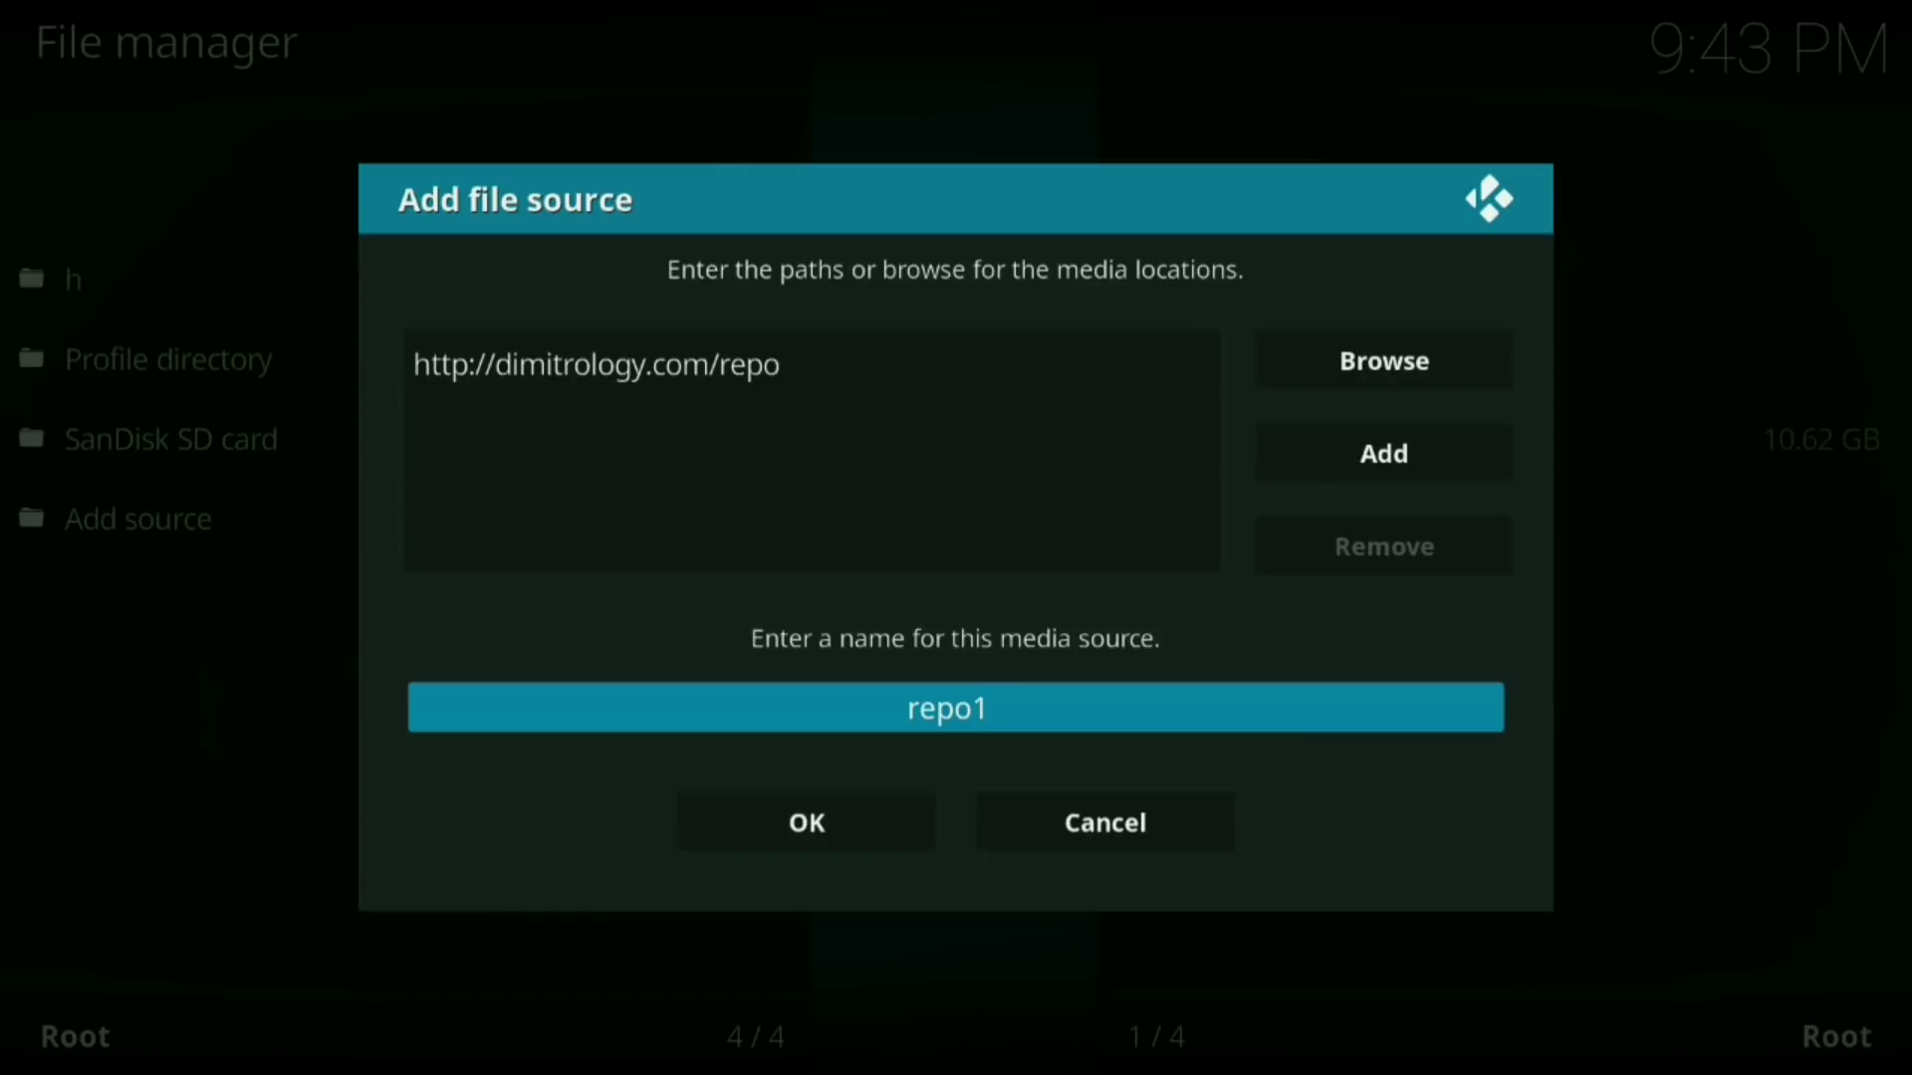
{"action": "key", "text": "Down"}
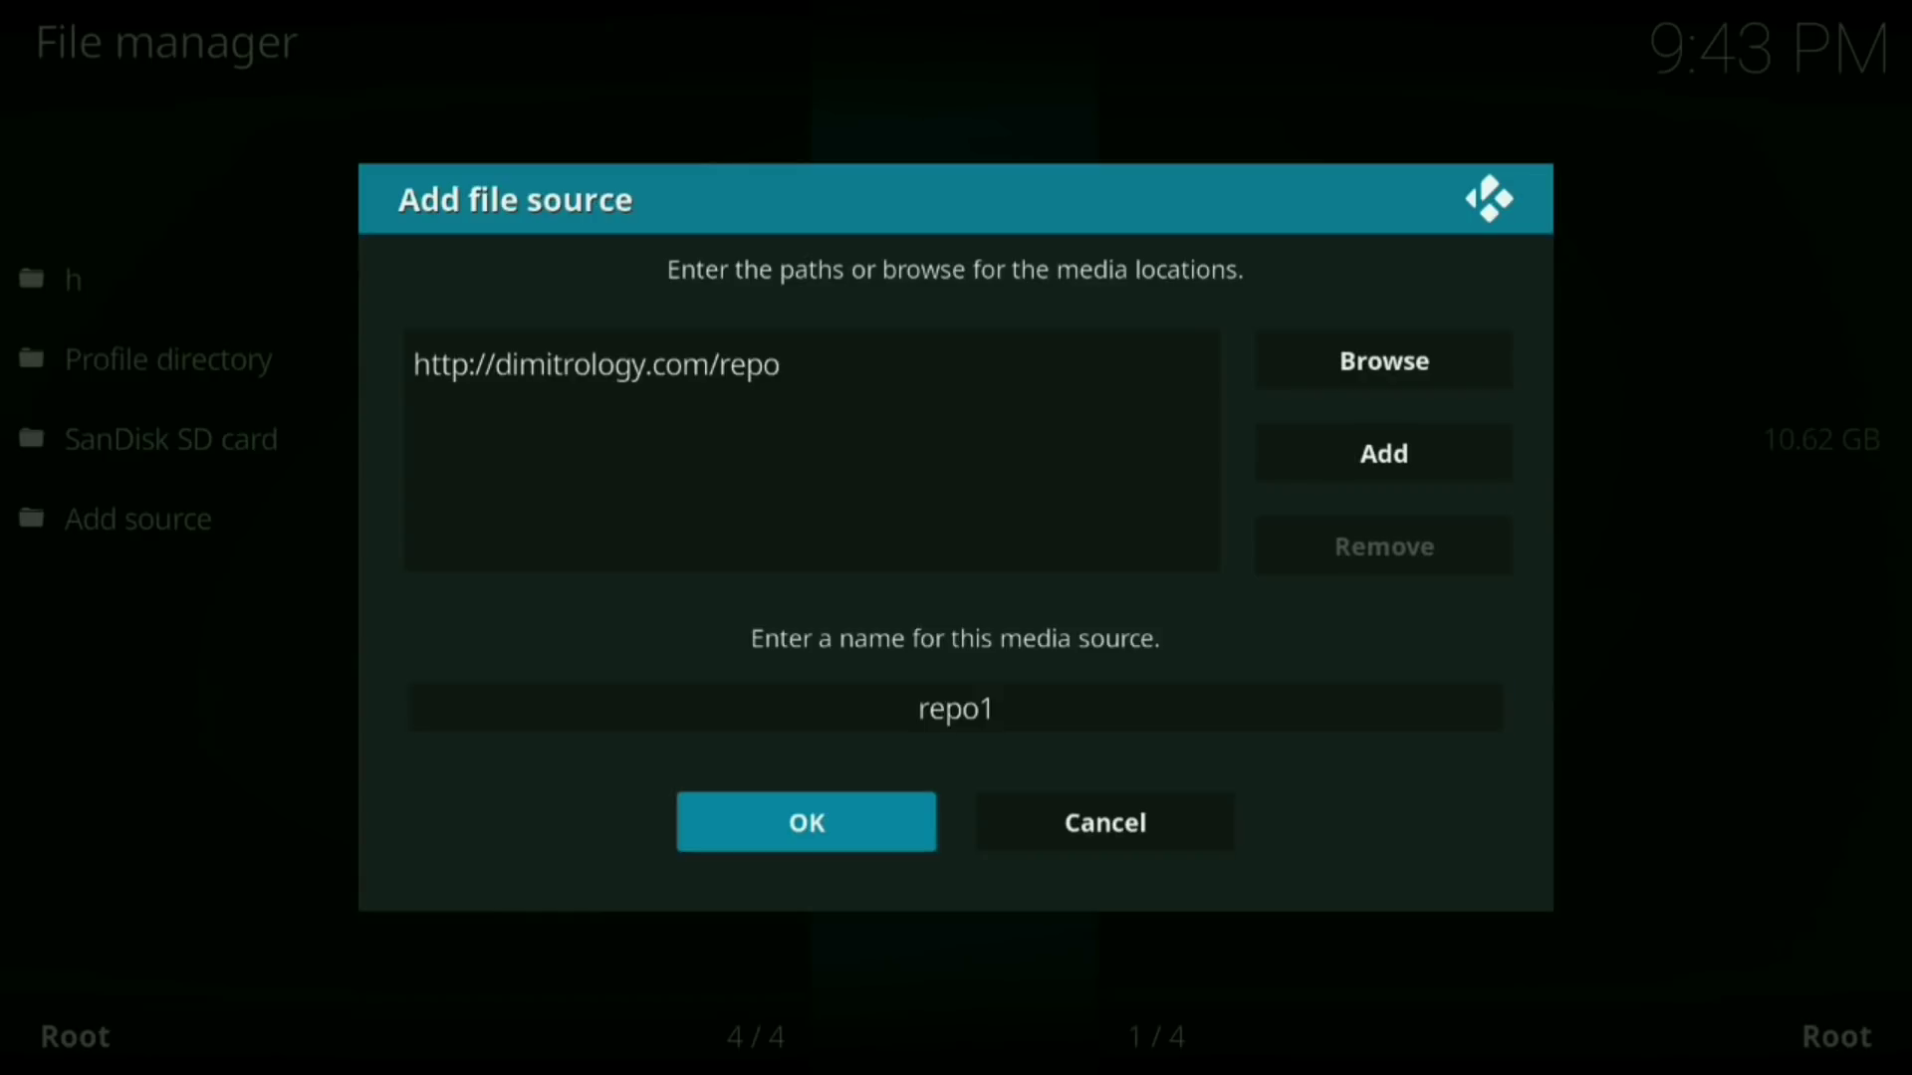
{"action": "key", "text": "Return"}
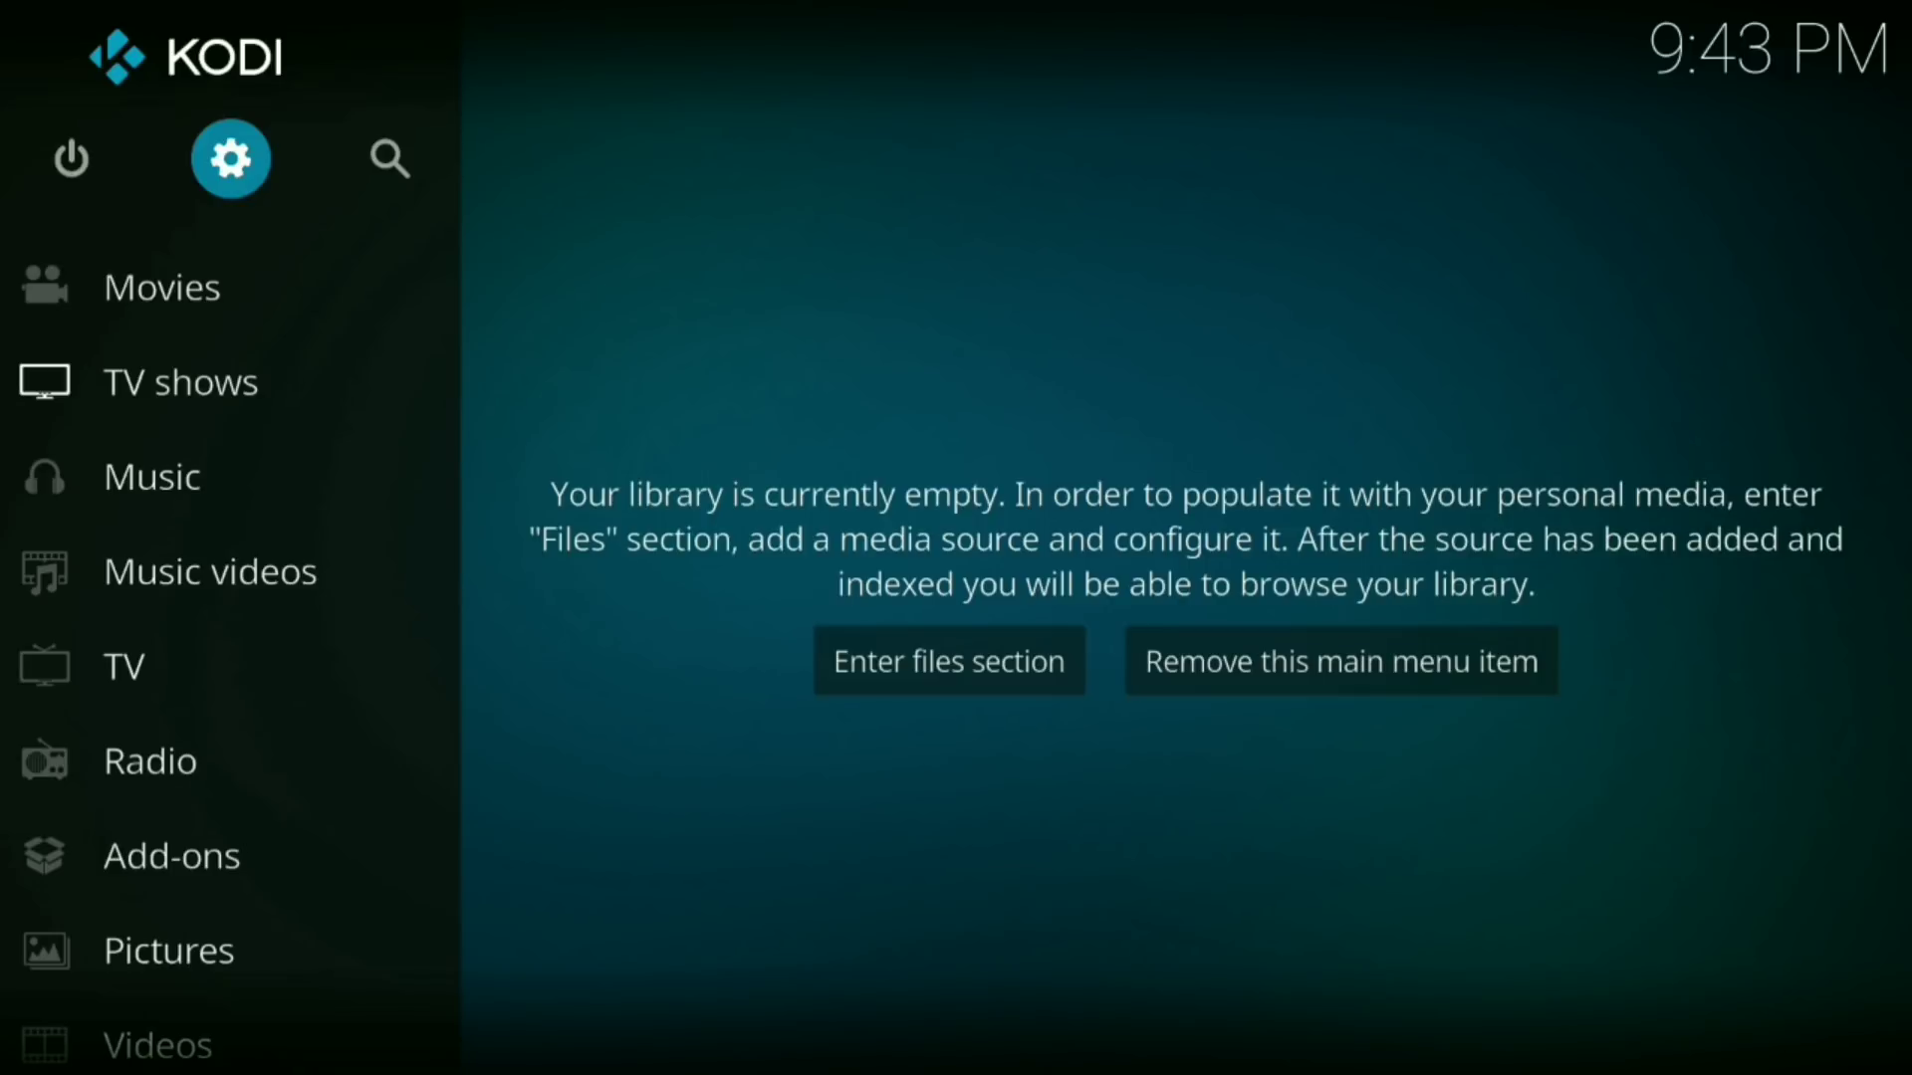
Go to Add-ons and choose Install from zip file in the Add-on browser.
{"action": "key", "text": "Down"}
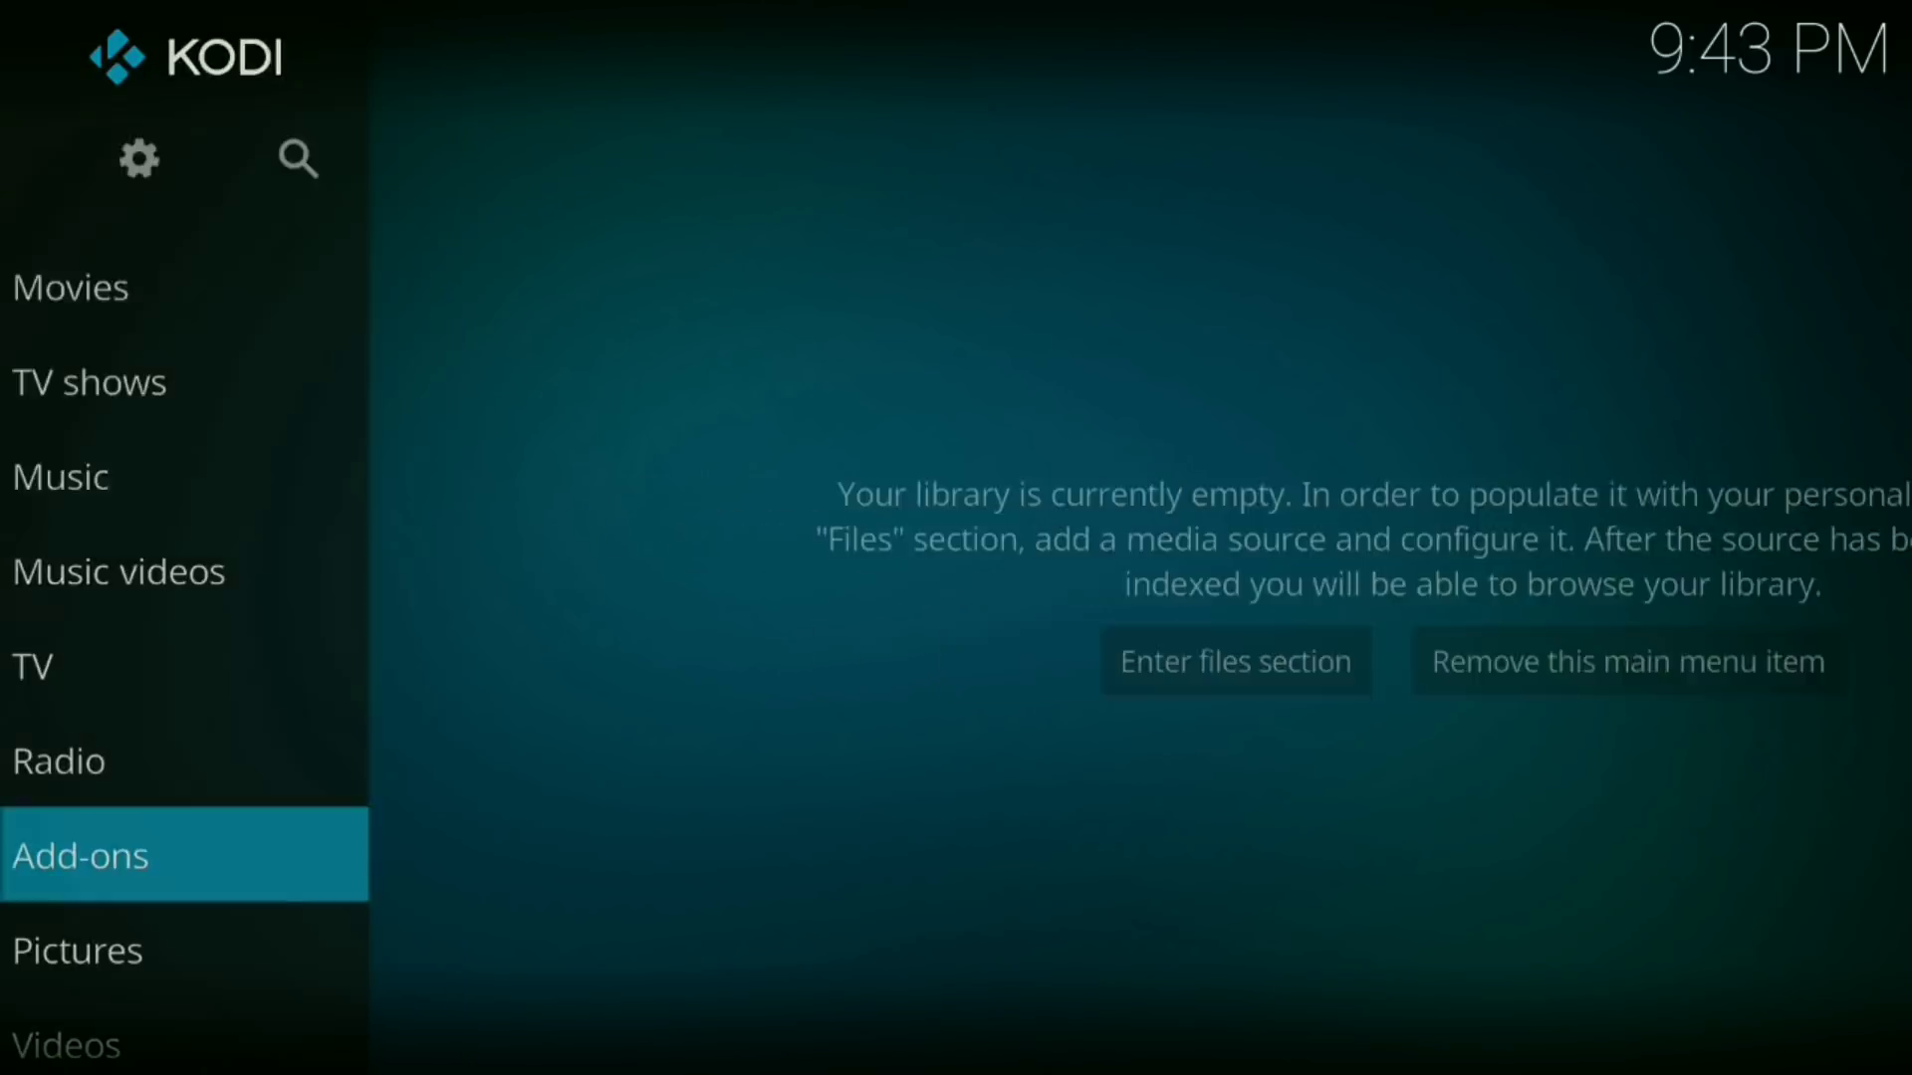
{"action": "key", "text": "Return"}
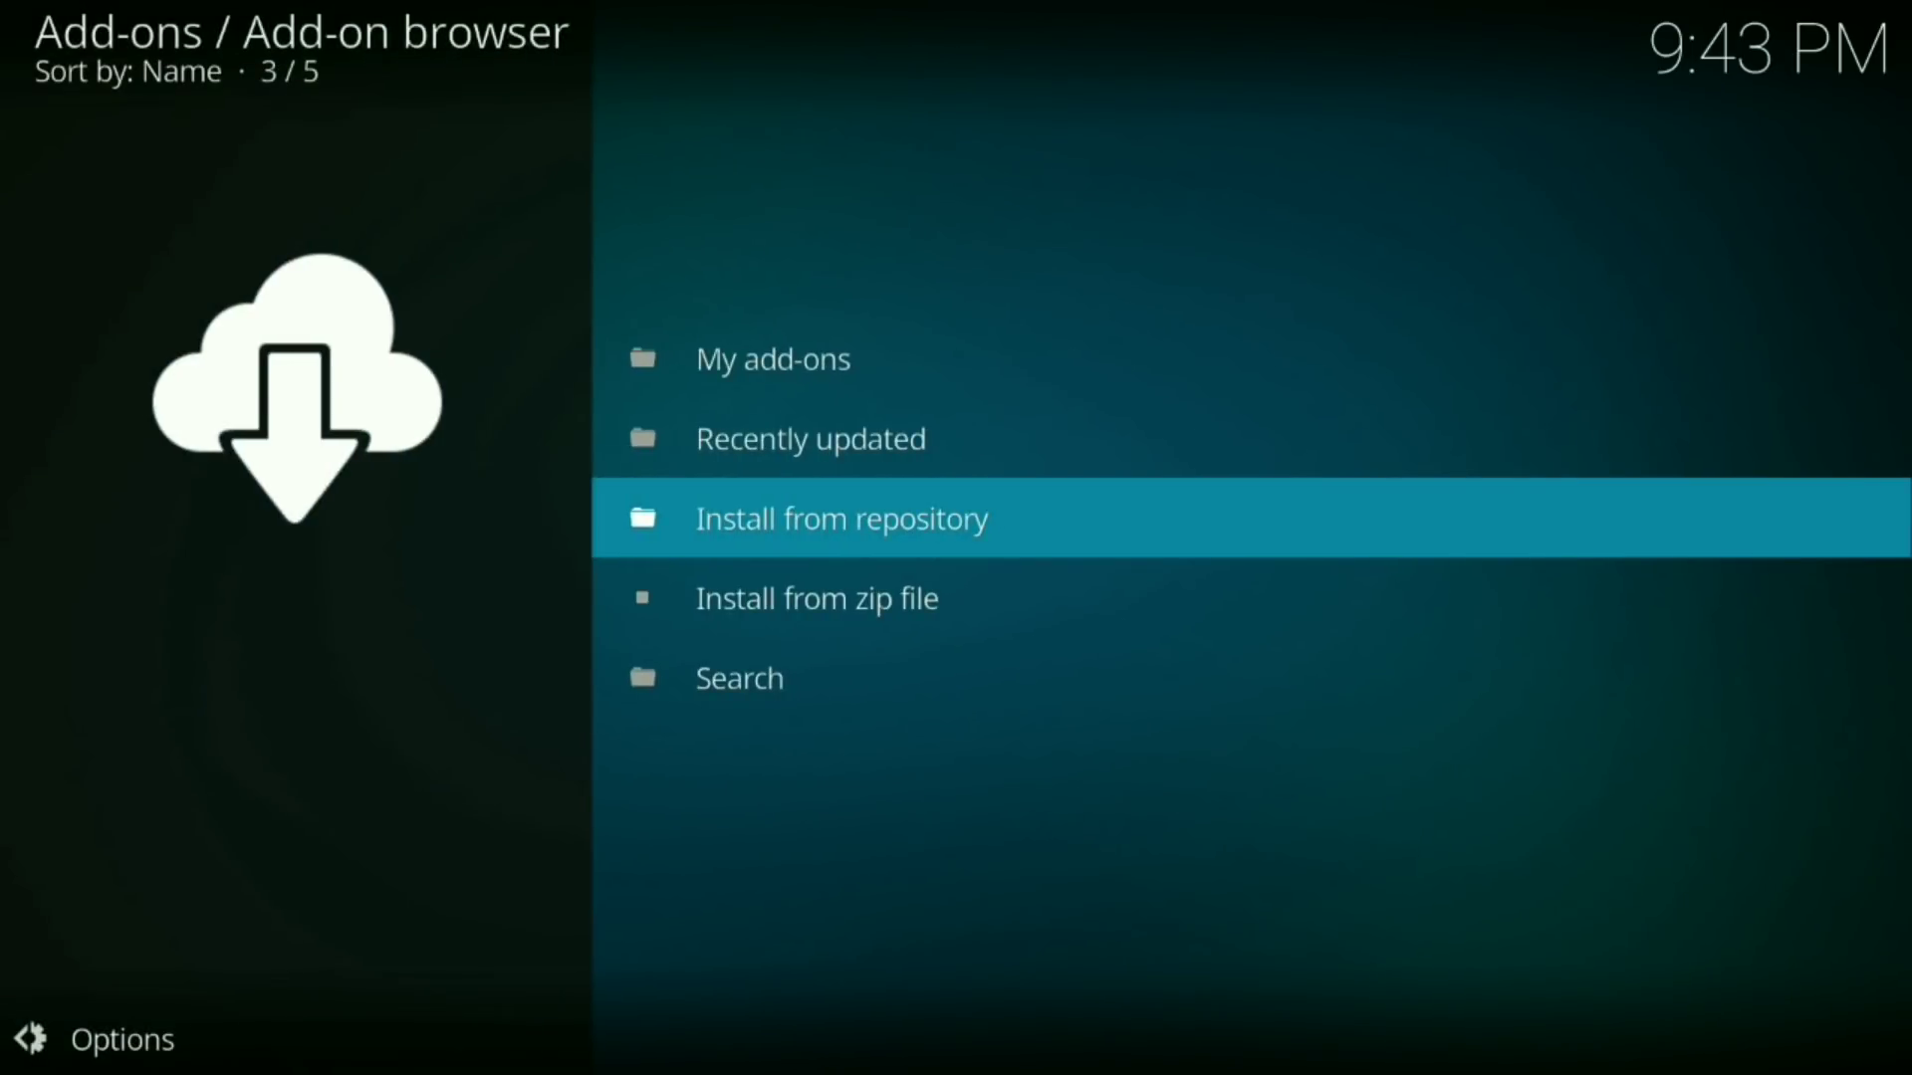
{"action": "key", "text": "Down"}
{"action": "key", "text": "Return"}
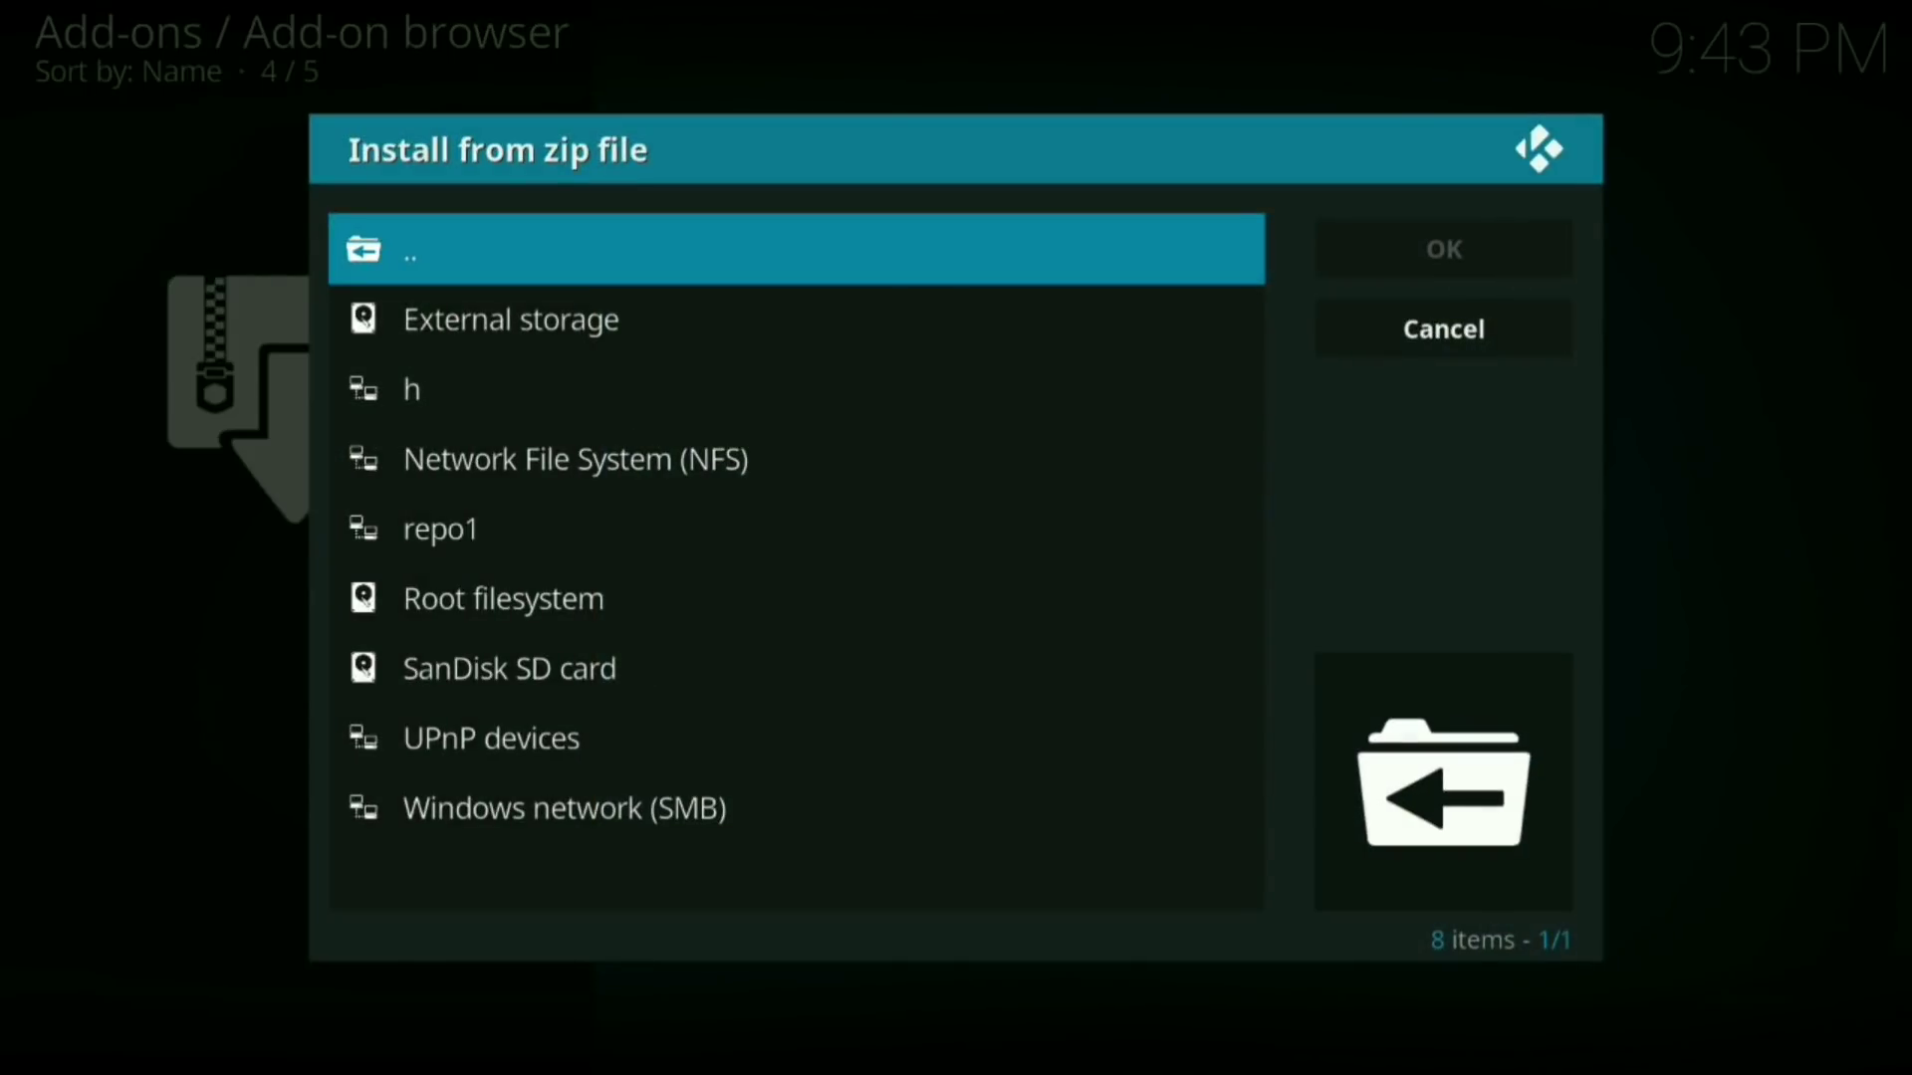
Open the repo1 source and install repository.kodil-1.1.zip from it.
{"action": "left_click", "coordinate": [441, 529]}
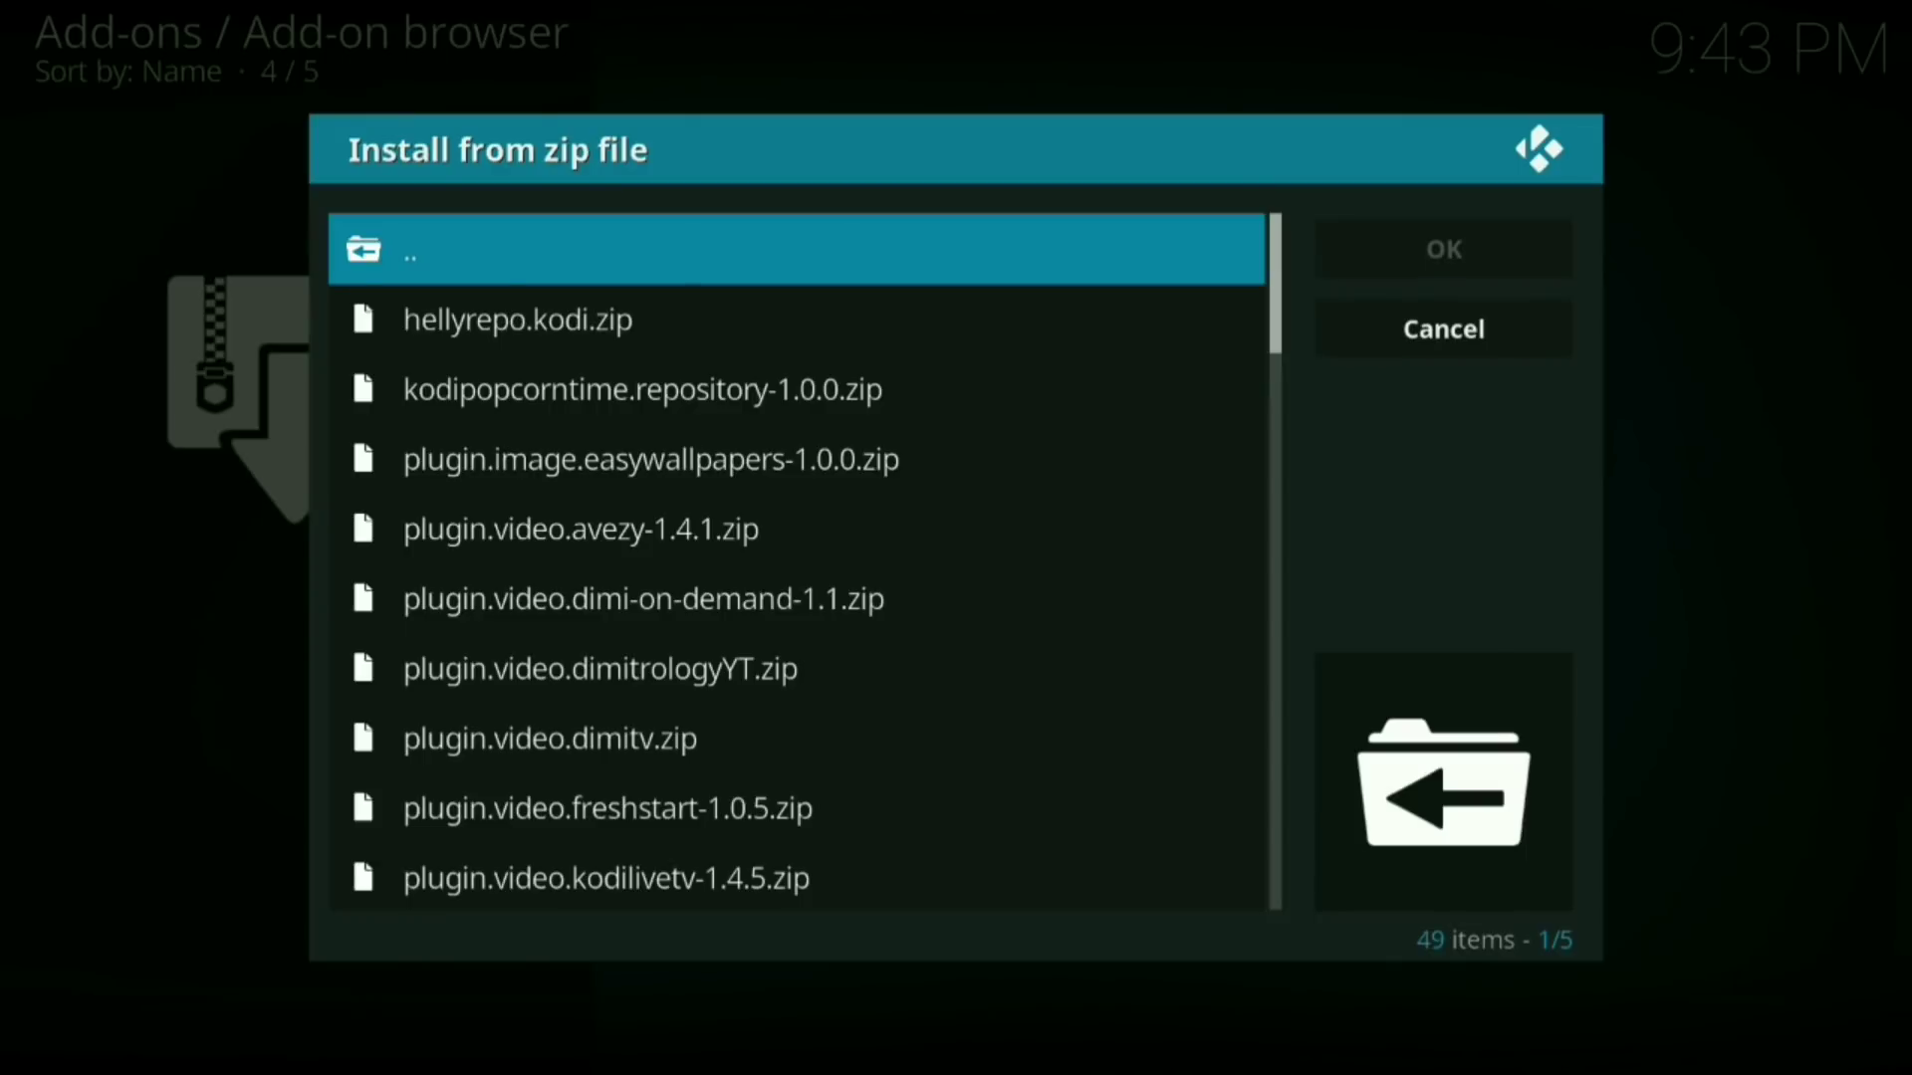
{"action": "key", "text": "Down"}
{"action": "key", "text": "Down"}
{"action": "key", "text": "Down"}
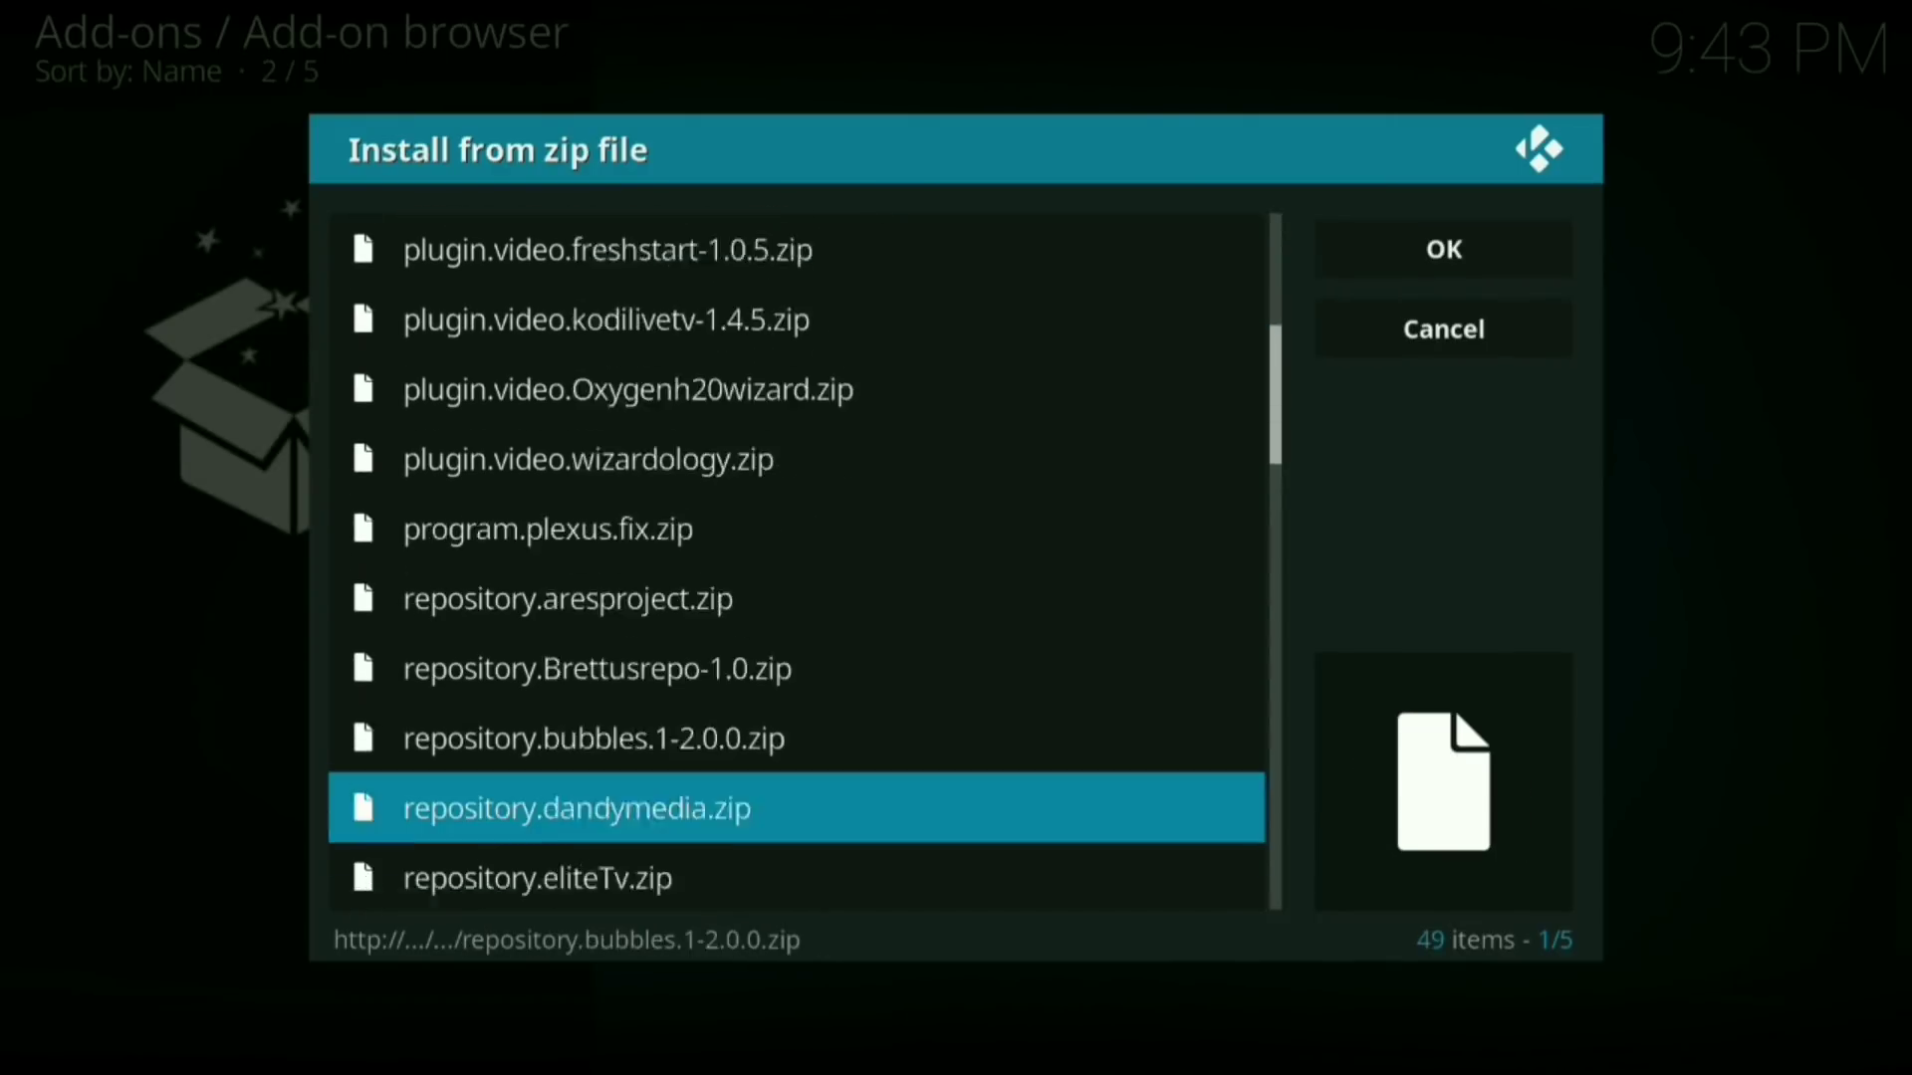
{"action": "key", "text": "Down"}
{"action": "key", "text": "Up"}
{"action": "key", "text": "Up"}
{"action": "key", "text": "Up"}
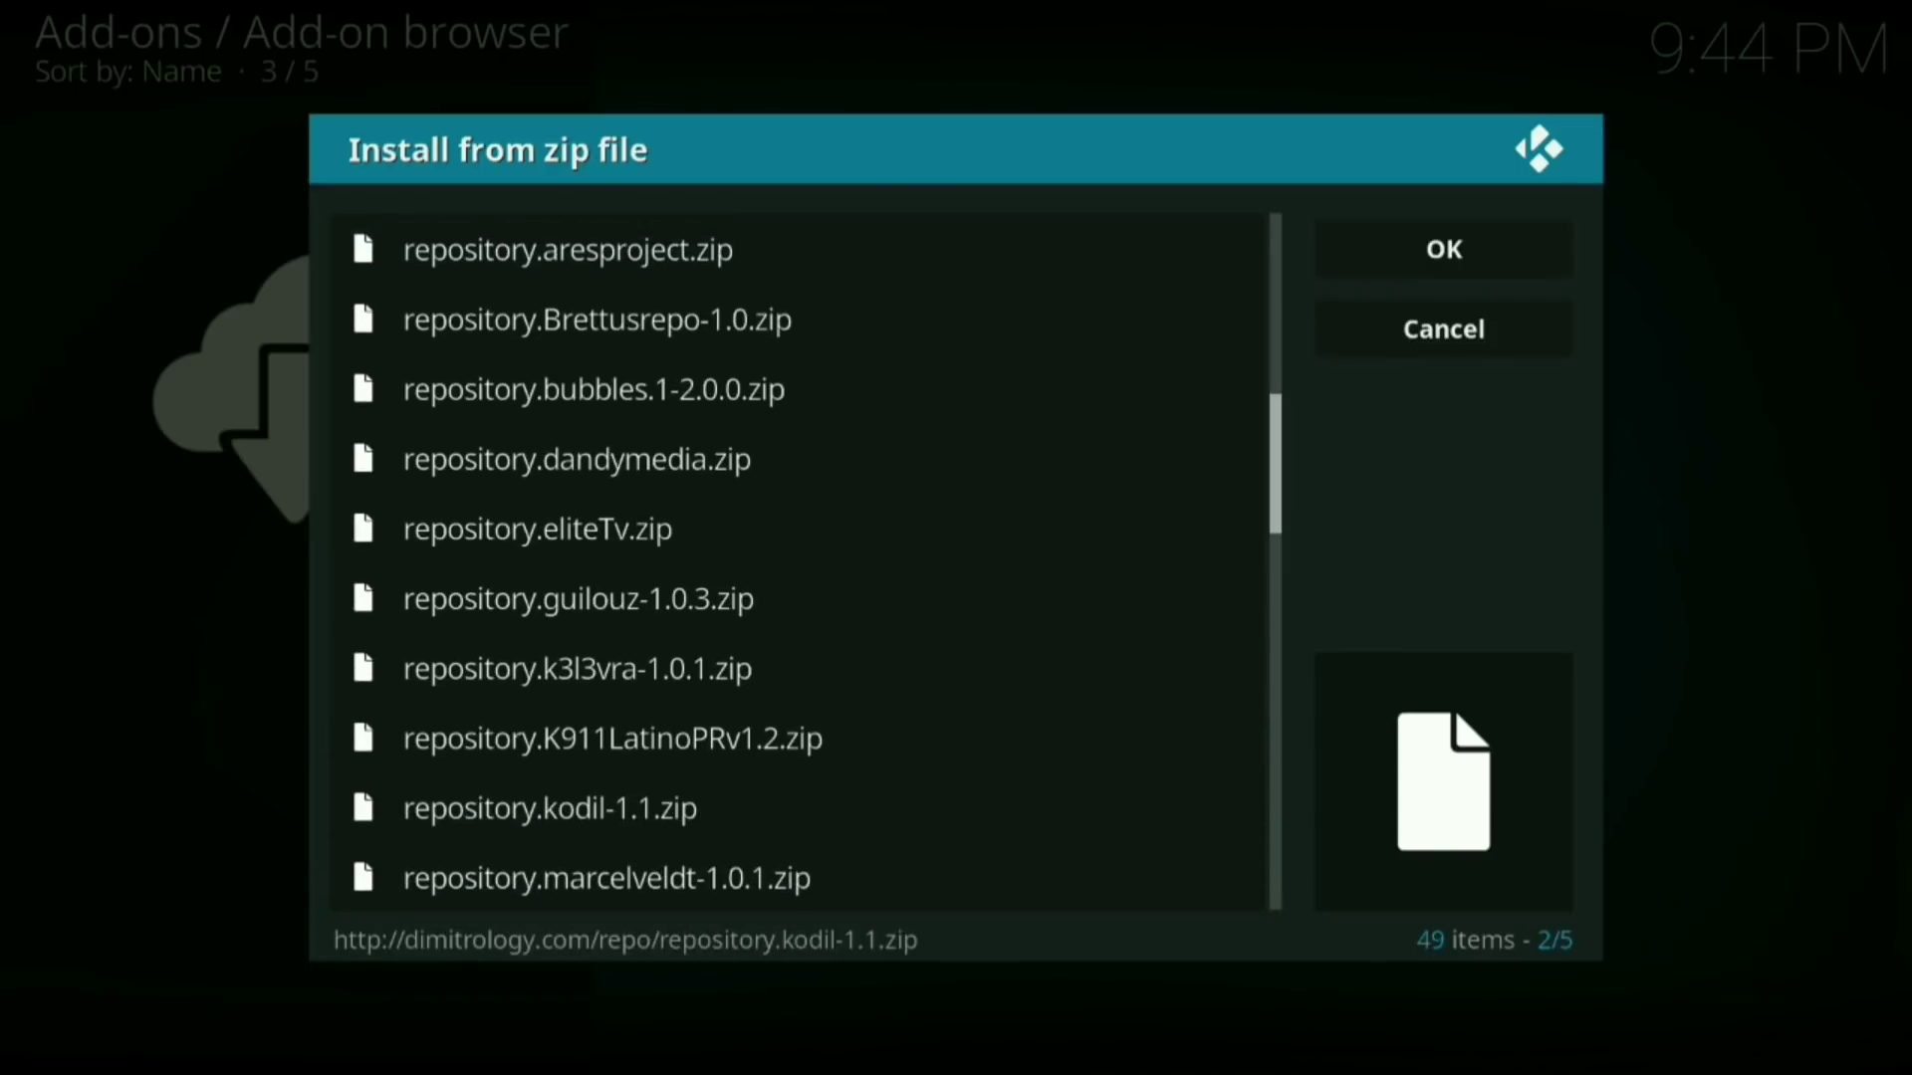
{"action": "key", "text": "Down"}
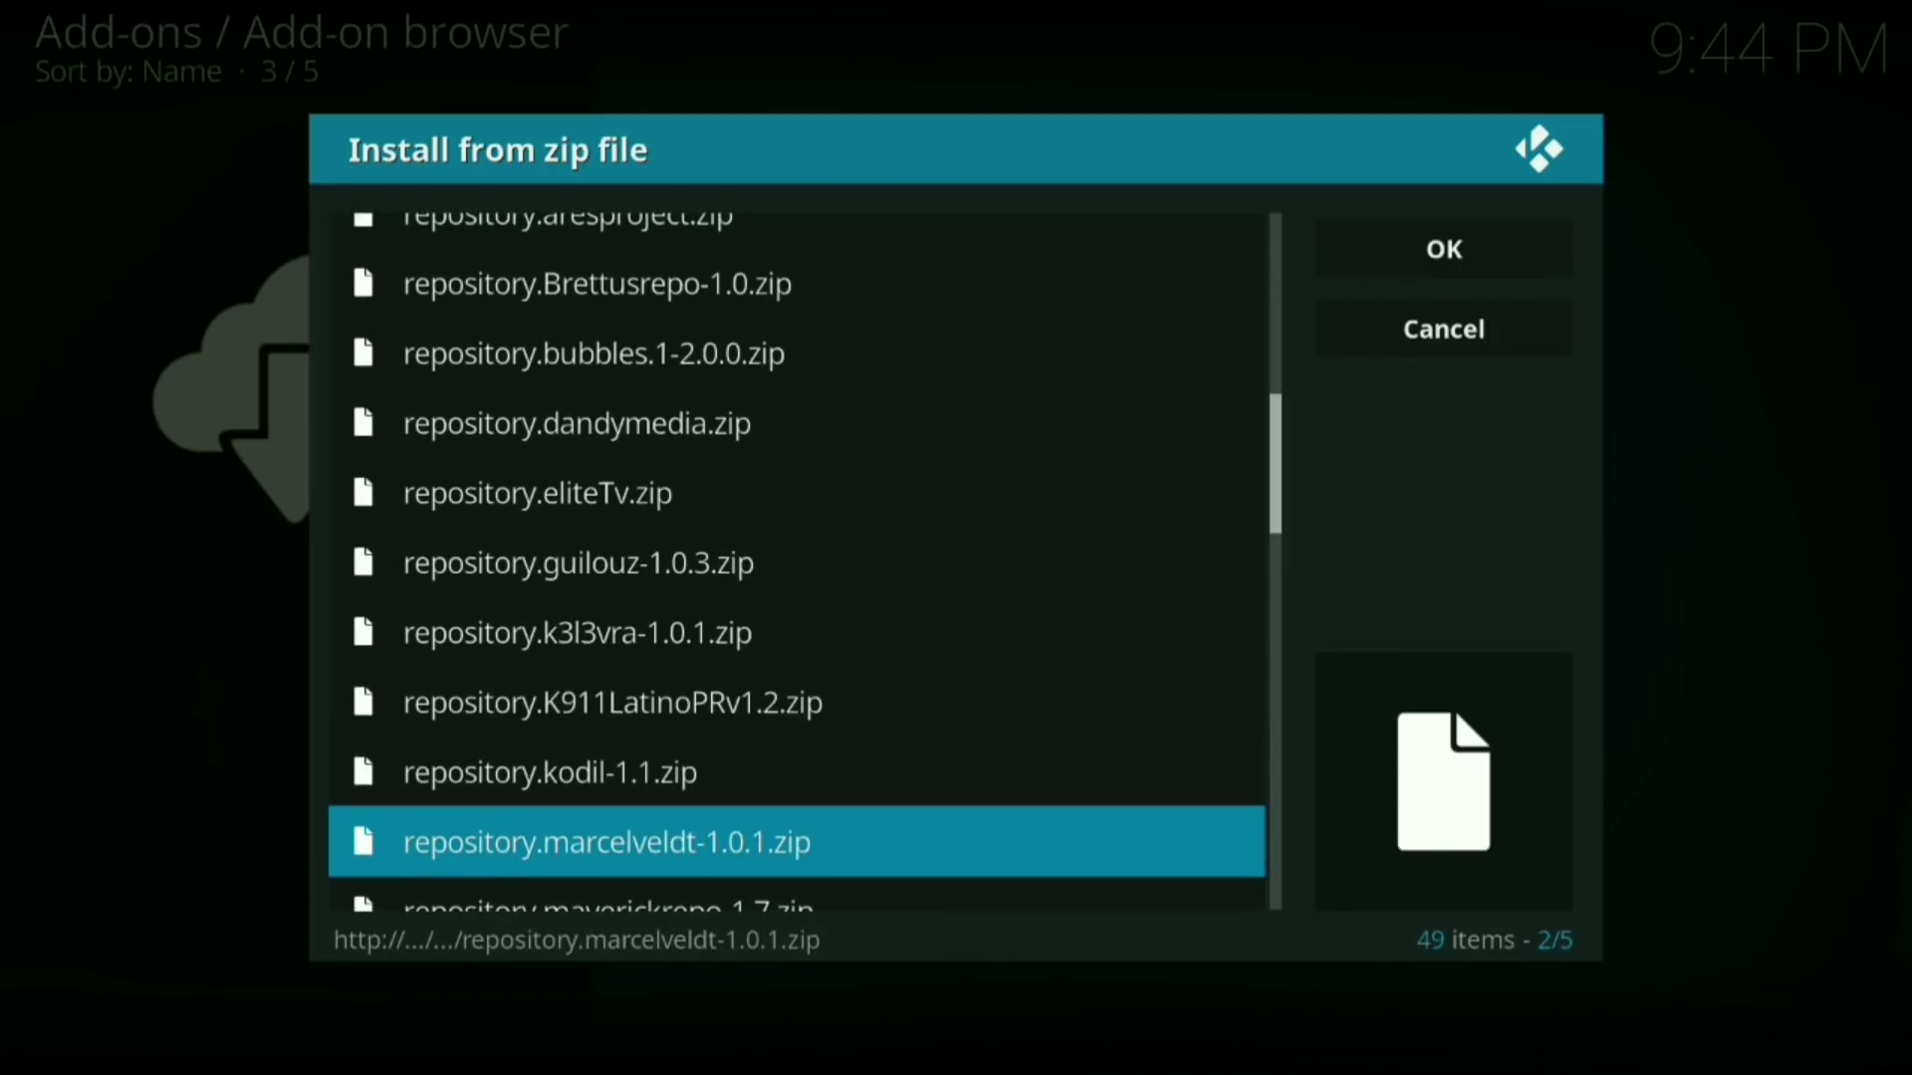
{"action": "key", "text": "Up"}
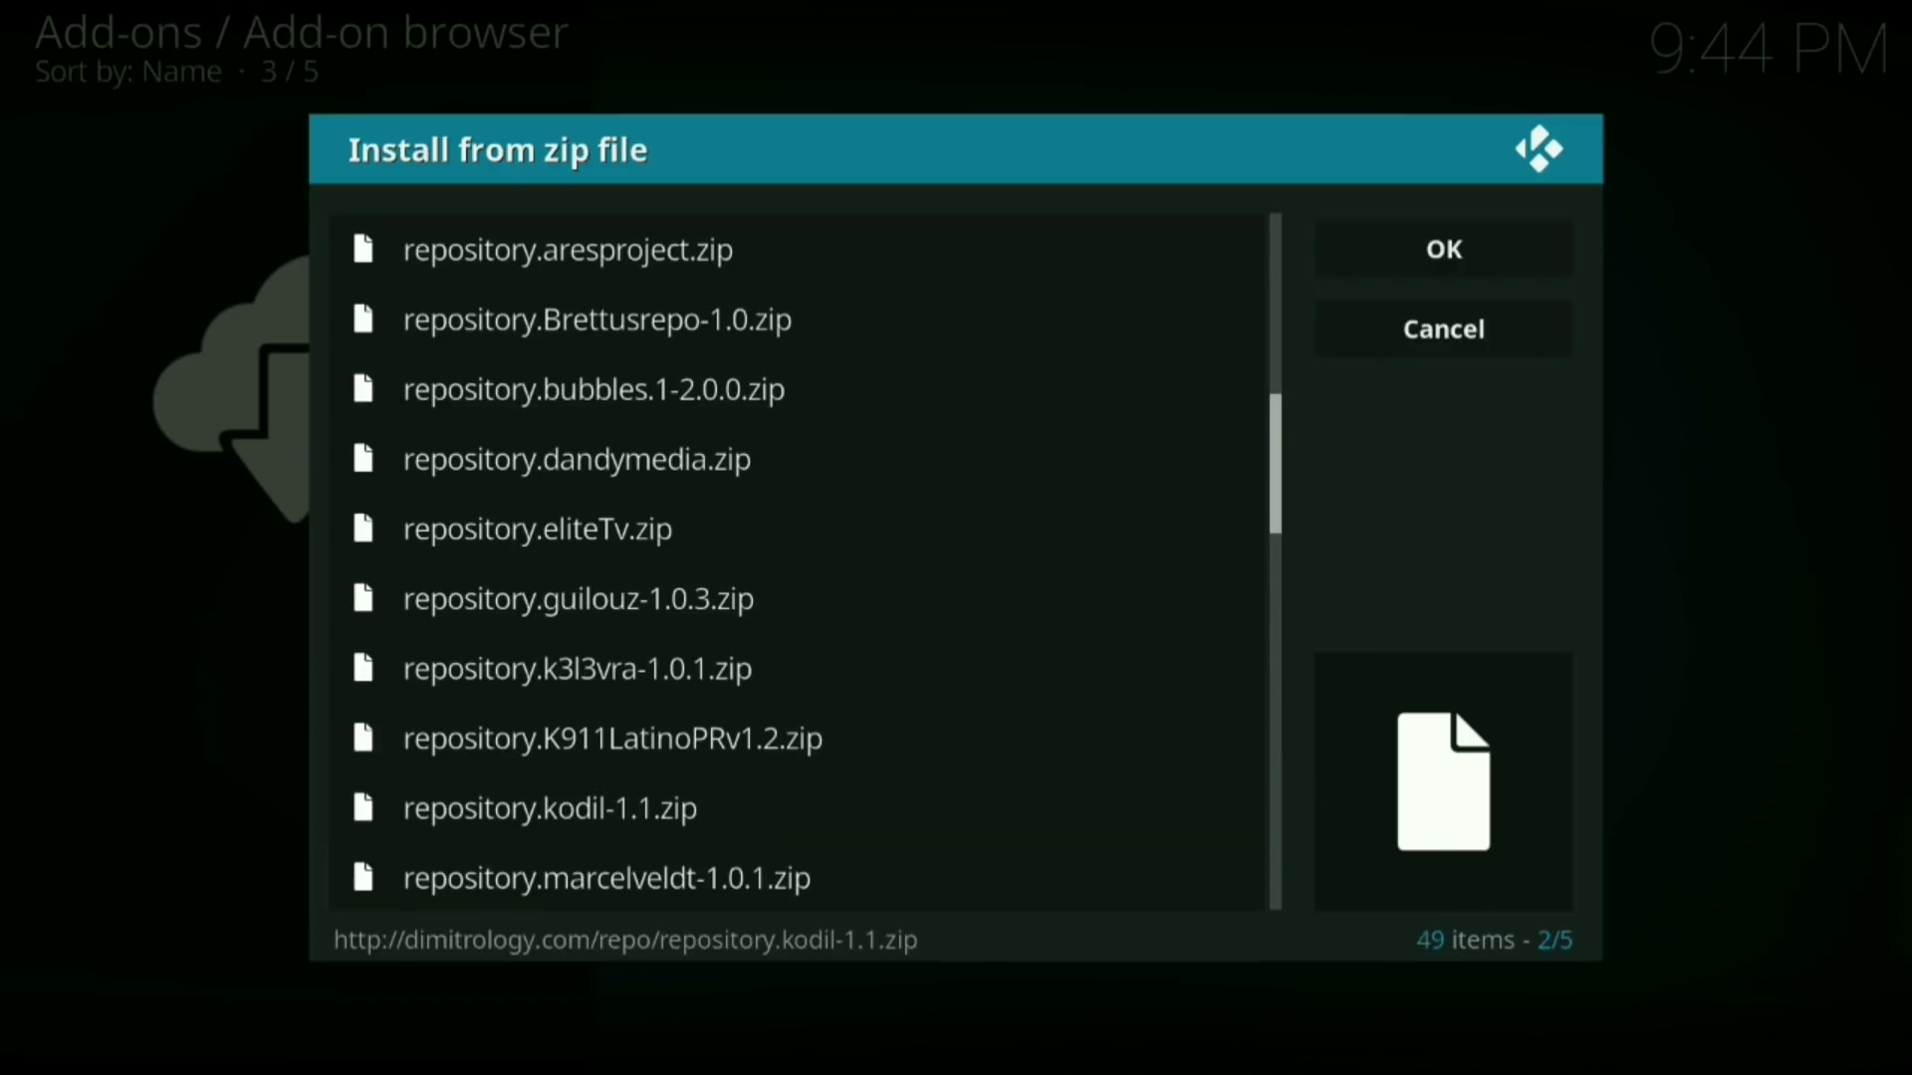
{"action": "key", "text": "Return"}
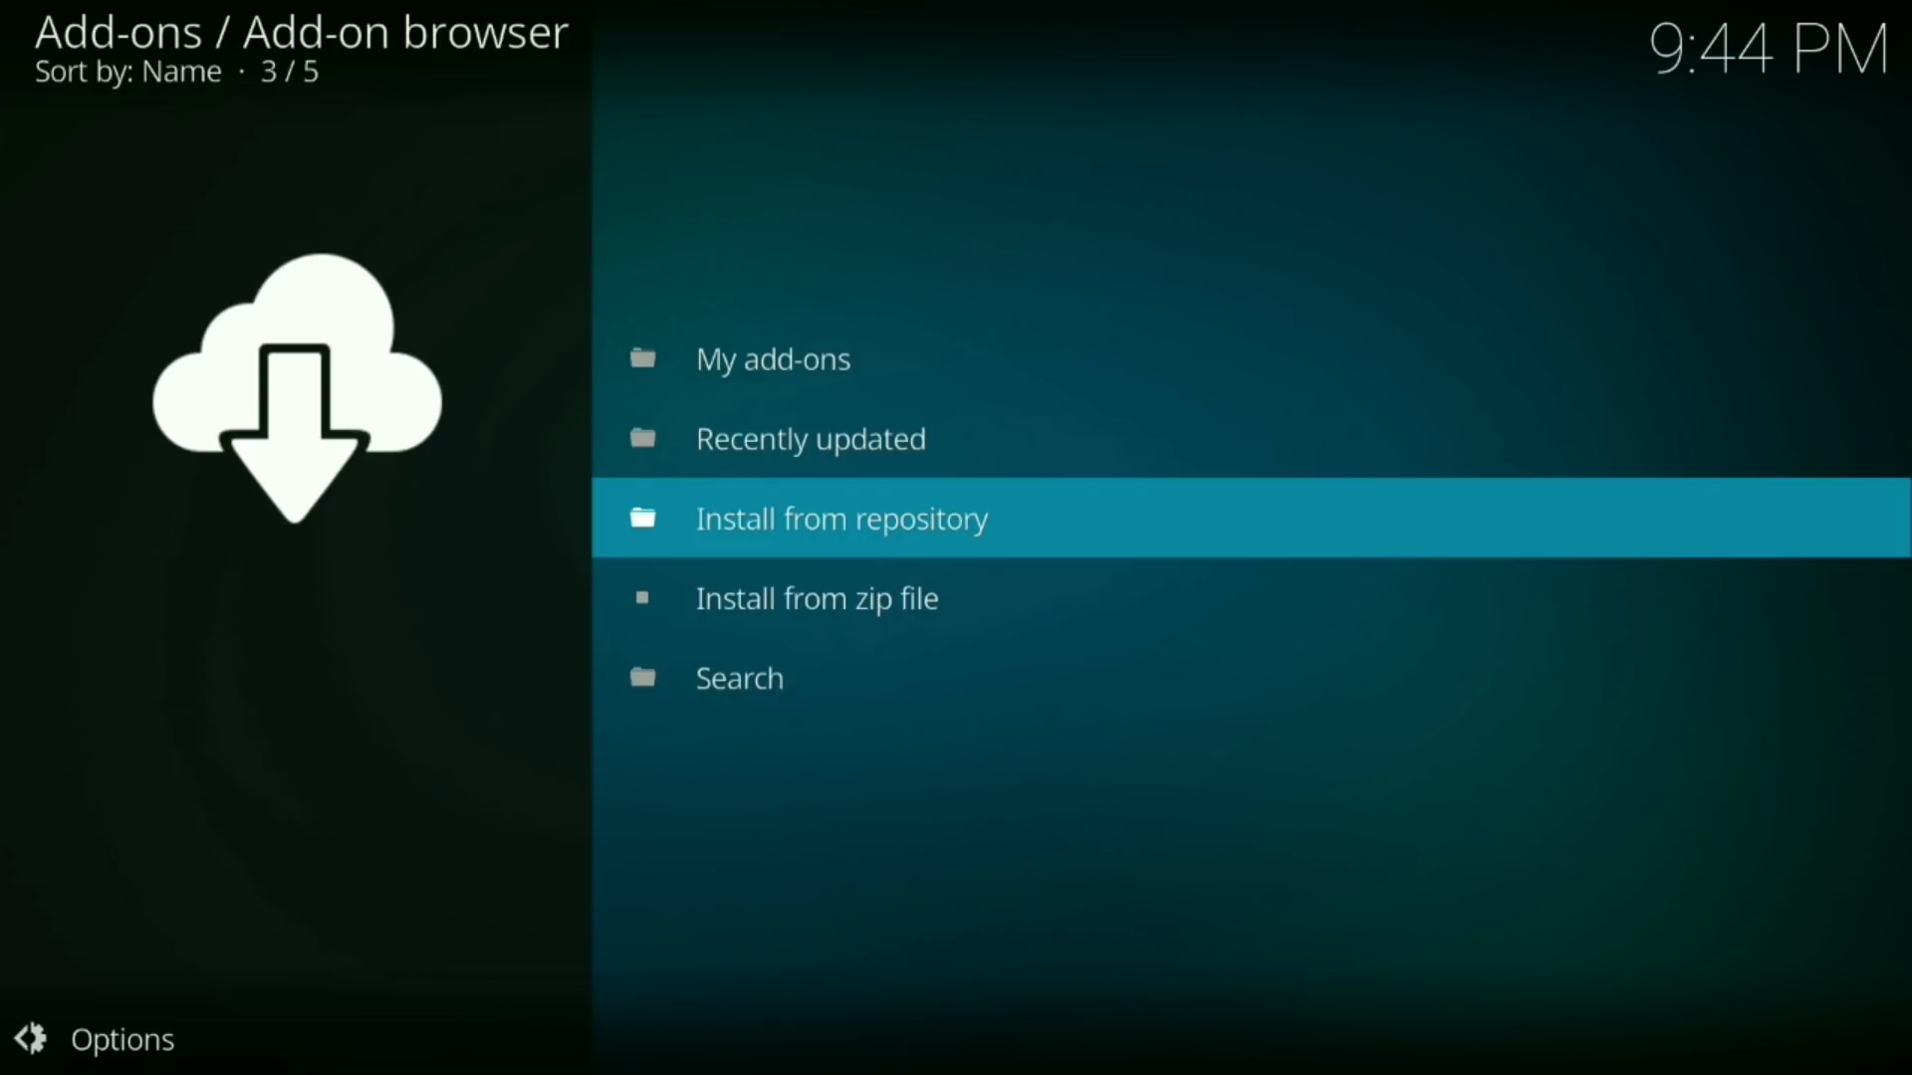
Go through Install from repository into Kodil Repository's Video add-ons category.
{"action": "key", "text": "Return"}
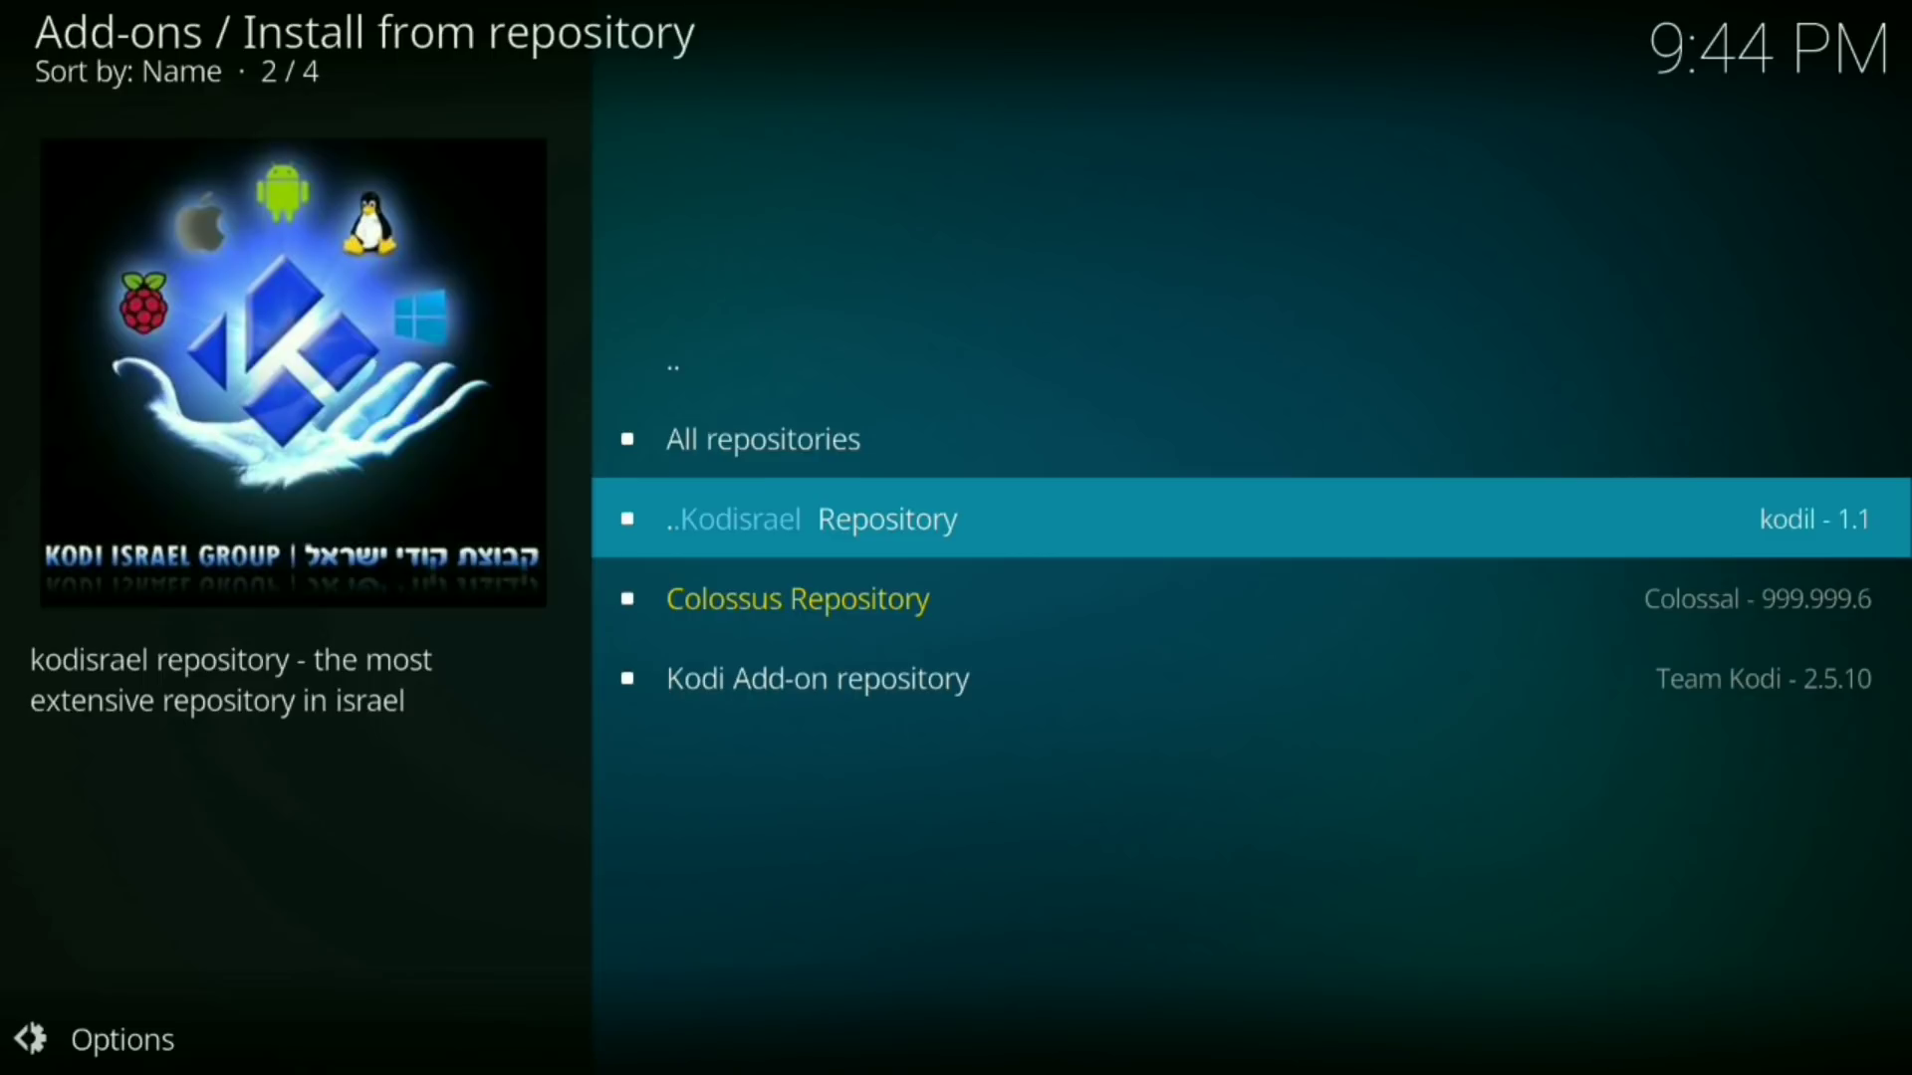
{"action": "key", "text": "Return"}
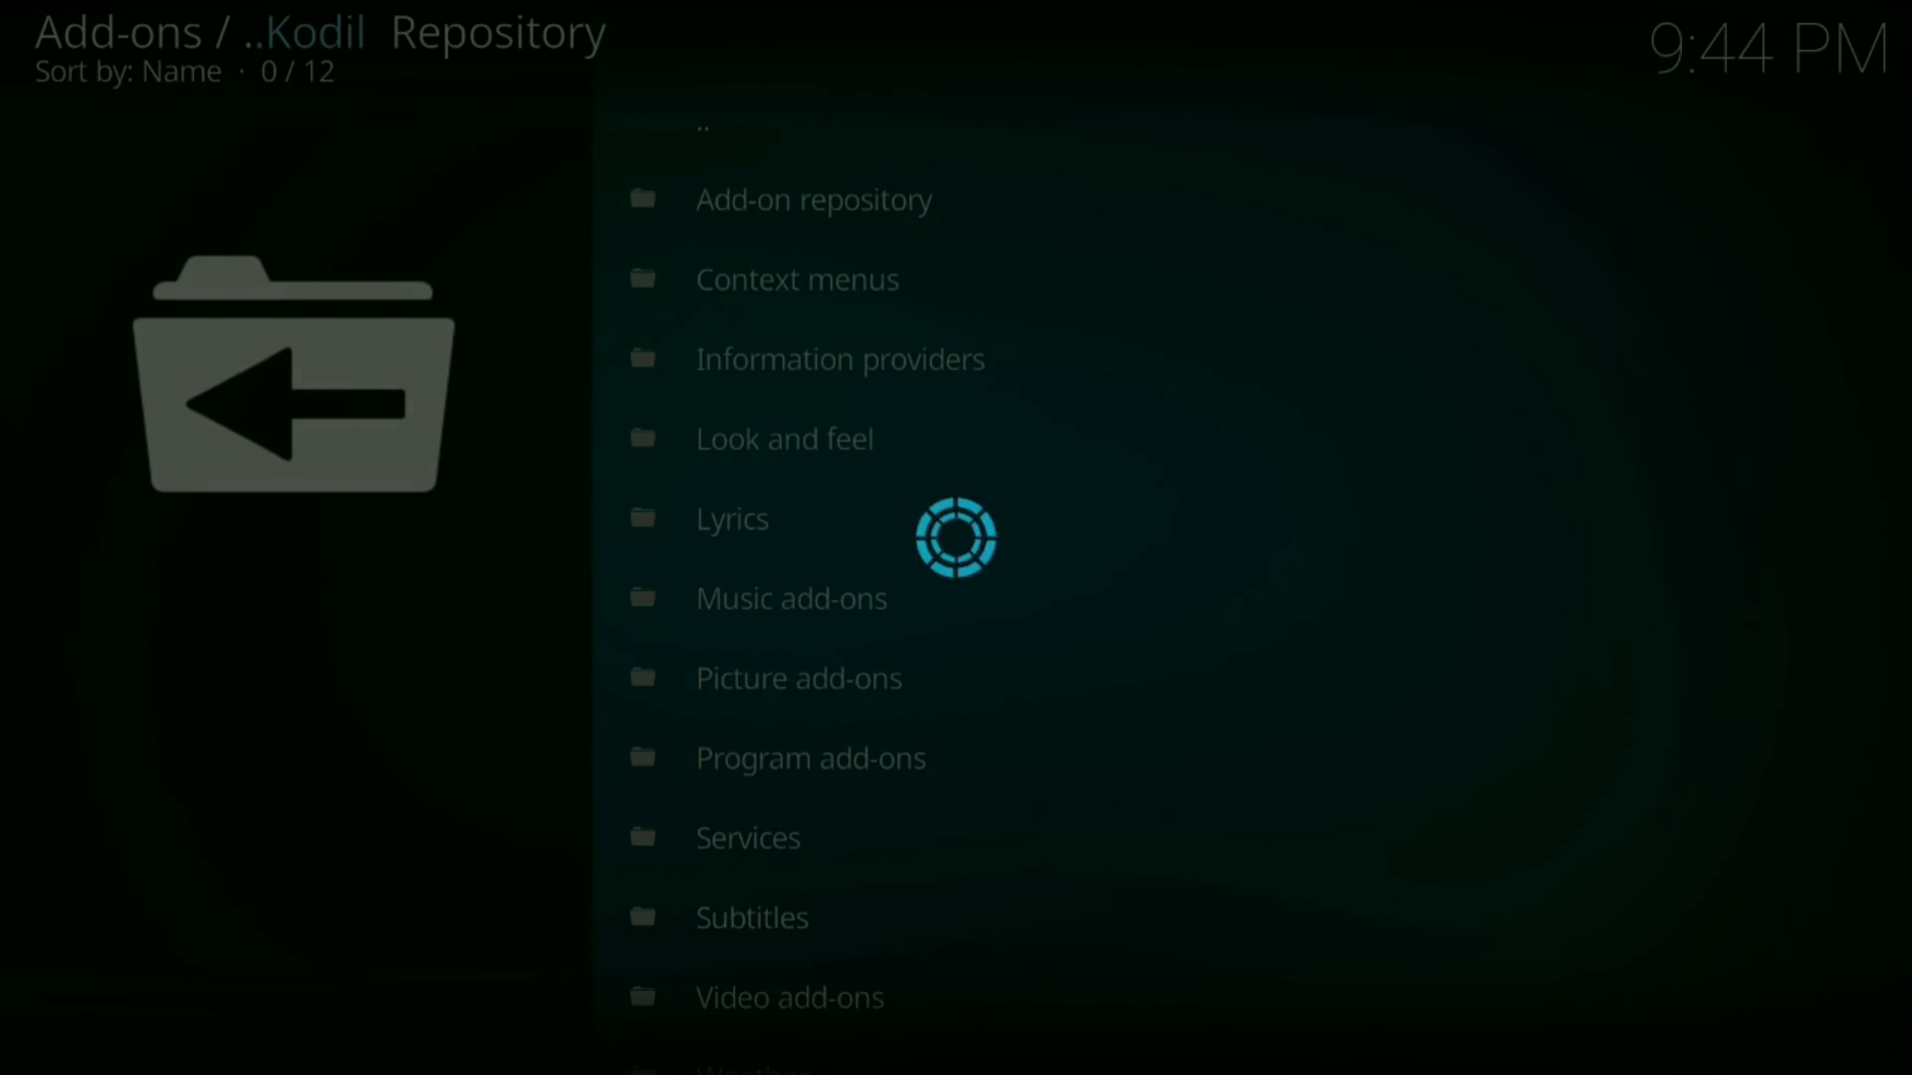
{"action": "key", "text": "Down"}
{"action": "key", "text": "Down"}
{"action": "key", "text": "Down"}
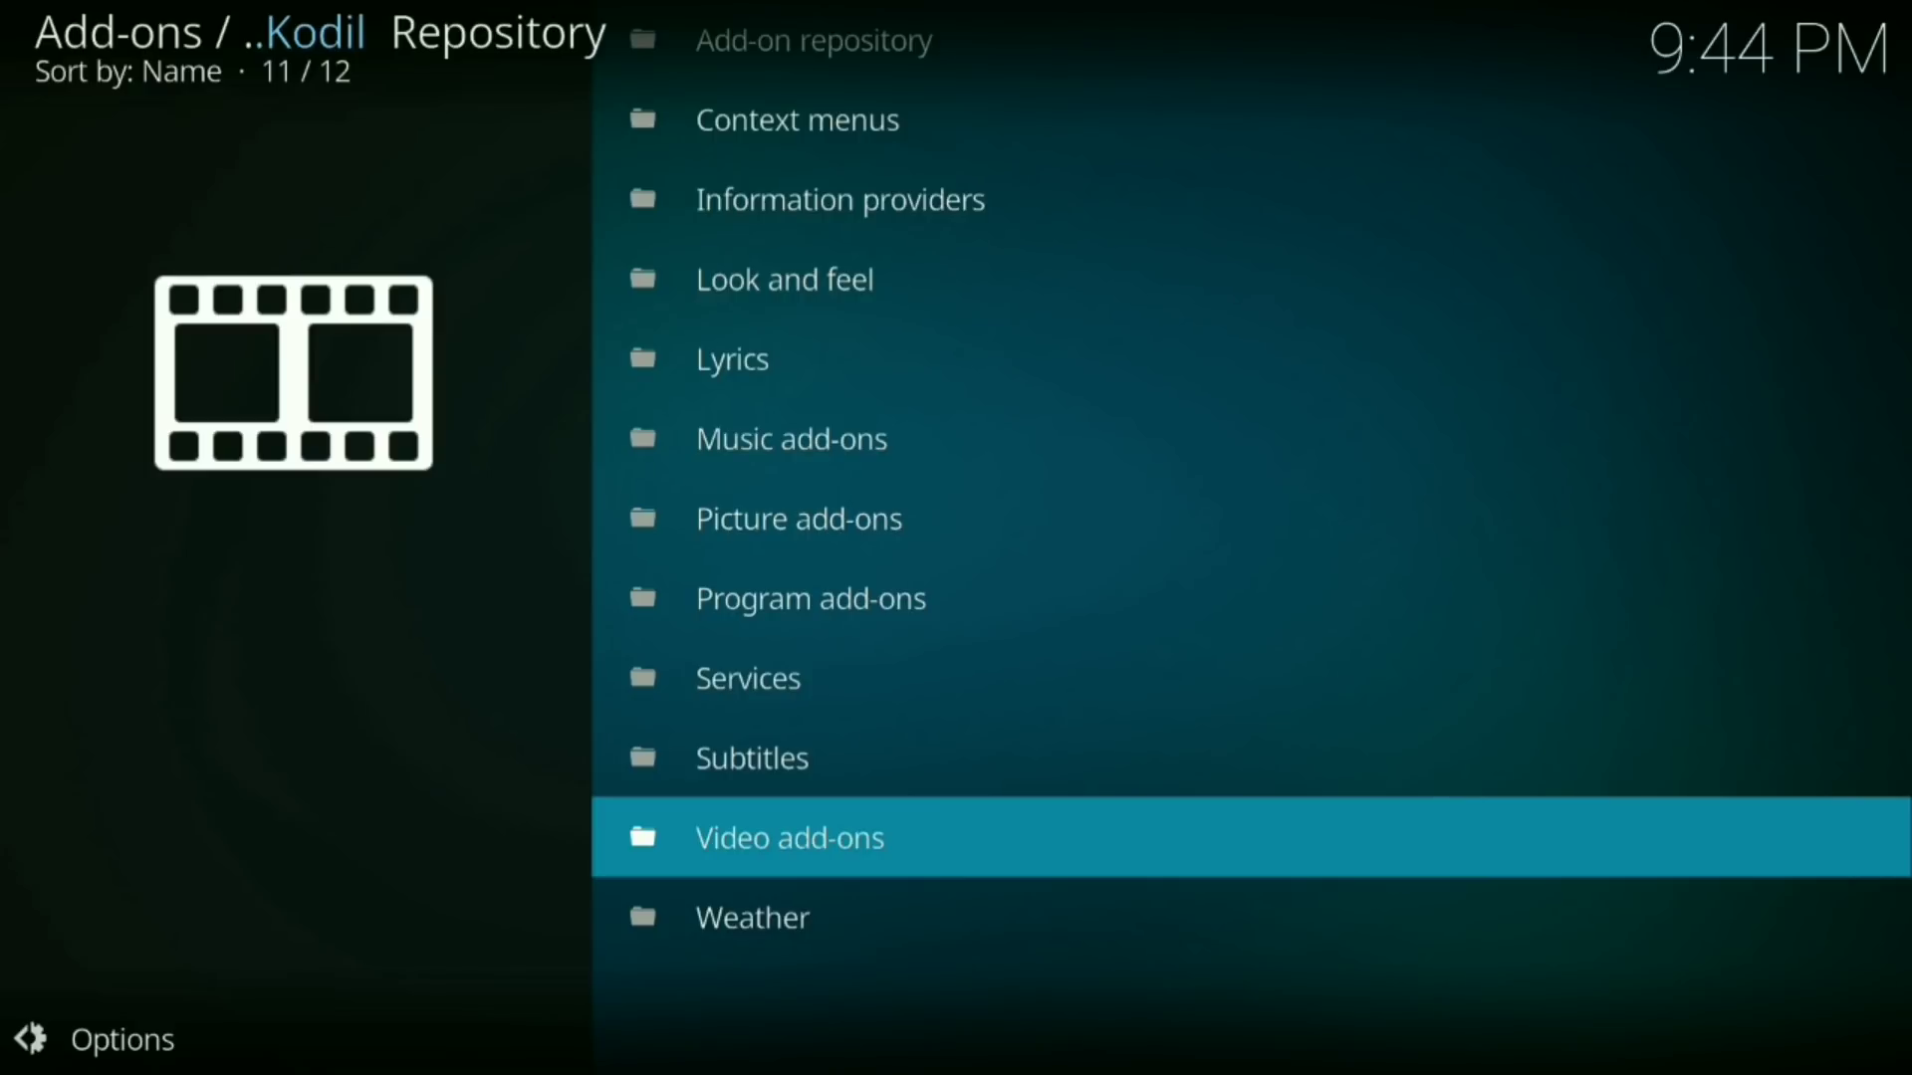
{"action": "key", "text": "Return"}
Scroll the video add-on list down to Exodus and open its version 4.1.07 page.
{"action": "key", "text": "Down"}
{"action": "key", "text": "Down"}
{"action": "key", "text": "Down"}
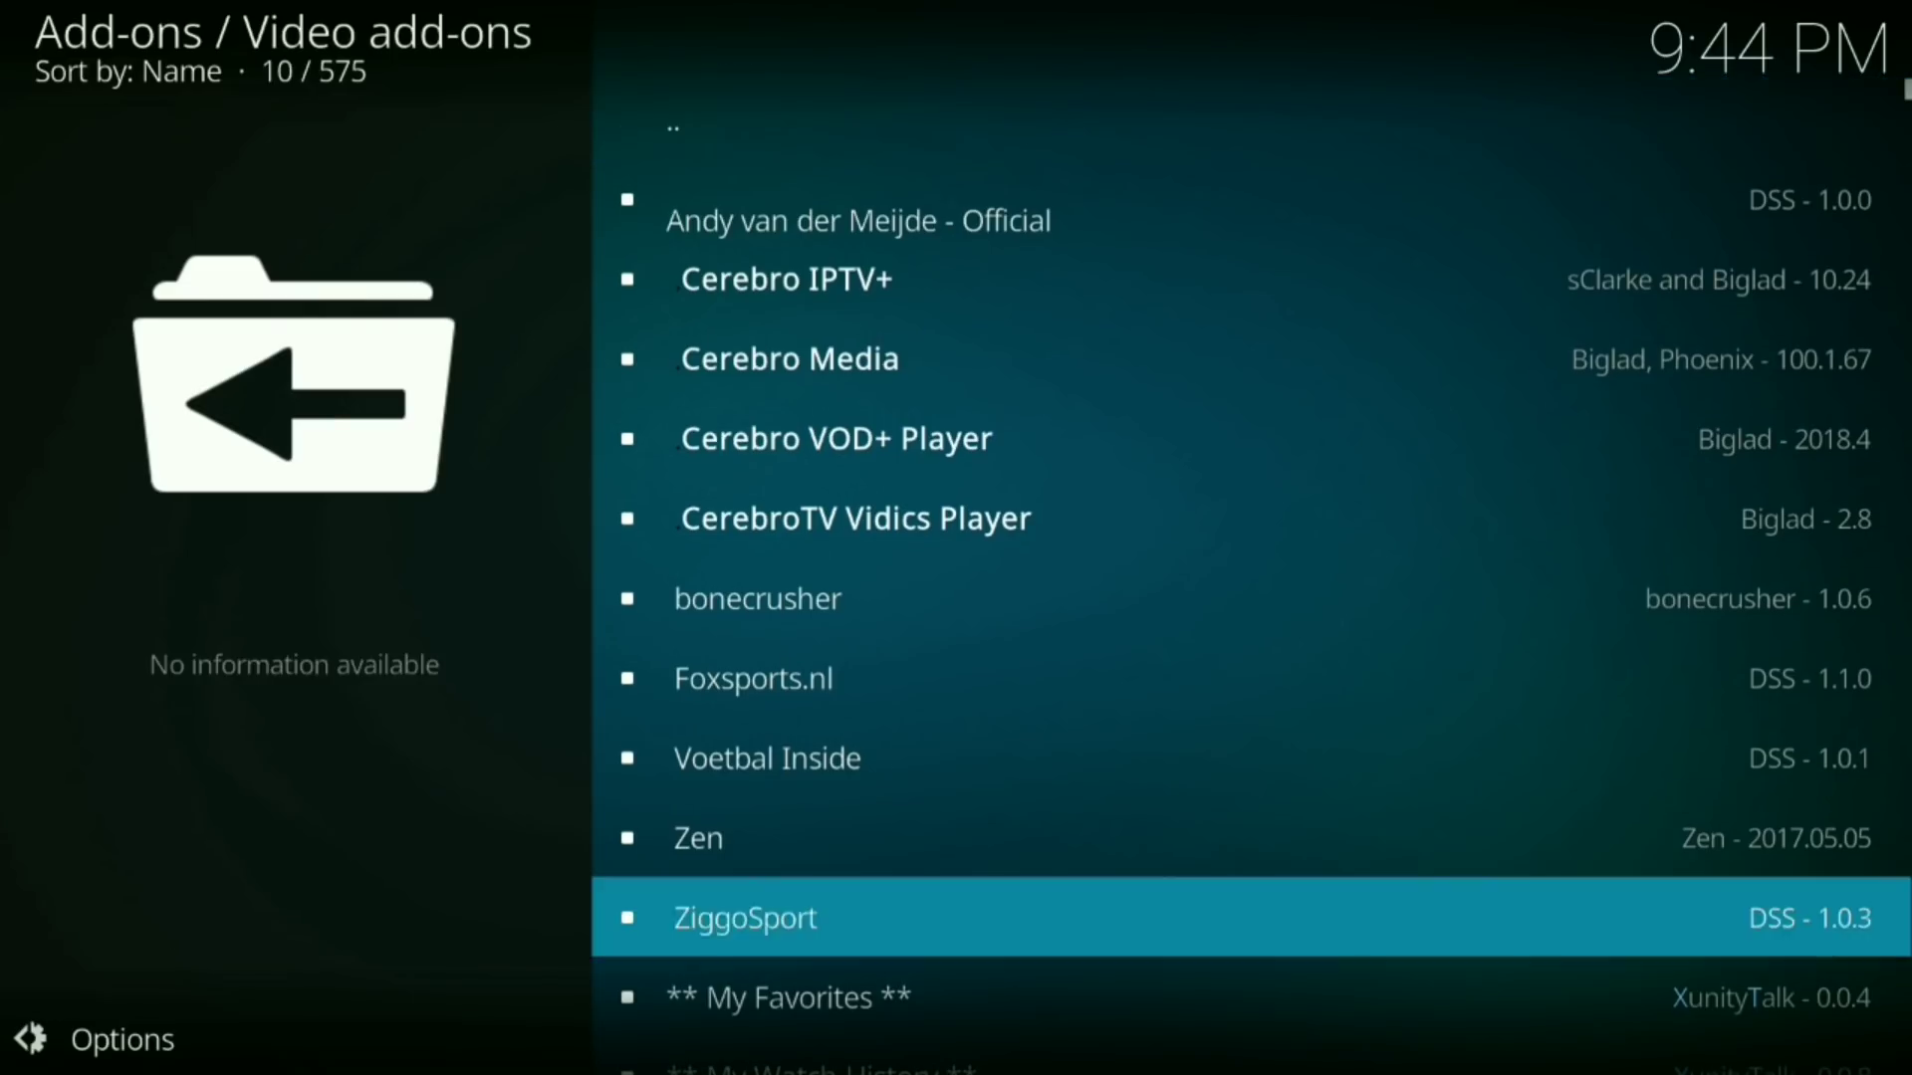
{"action": "key", "text": "Down"}
{"action": "key", "text": "Down"}
{"action": "key", "text": "Down"}
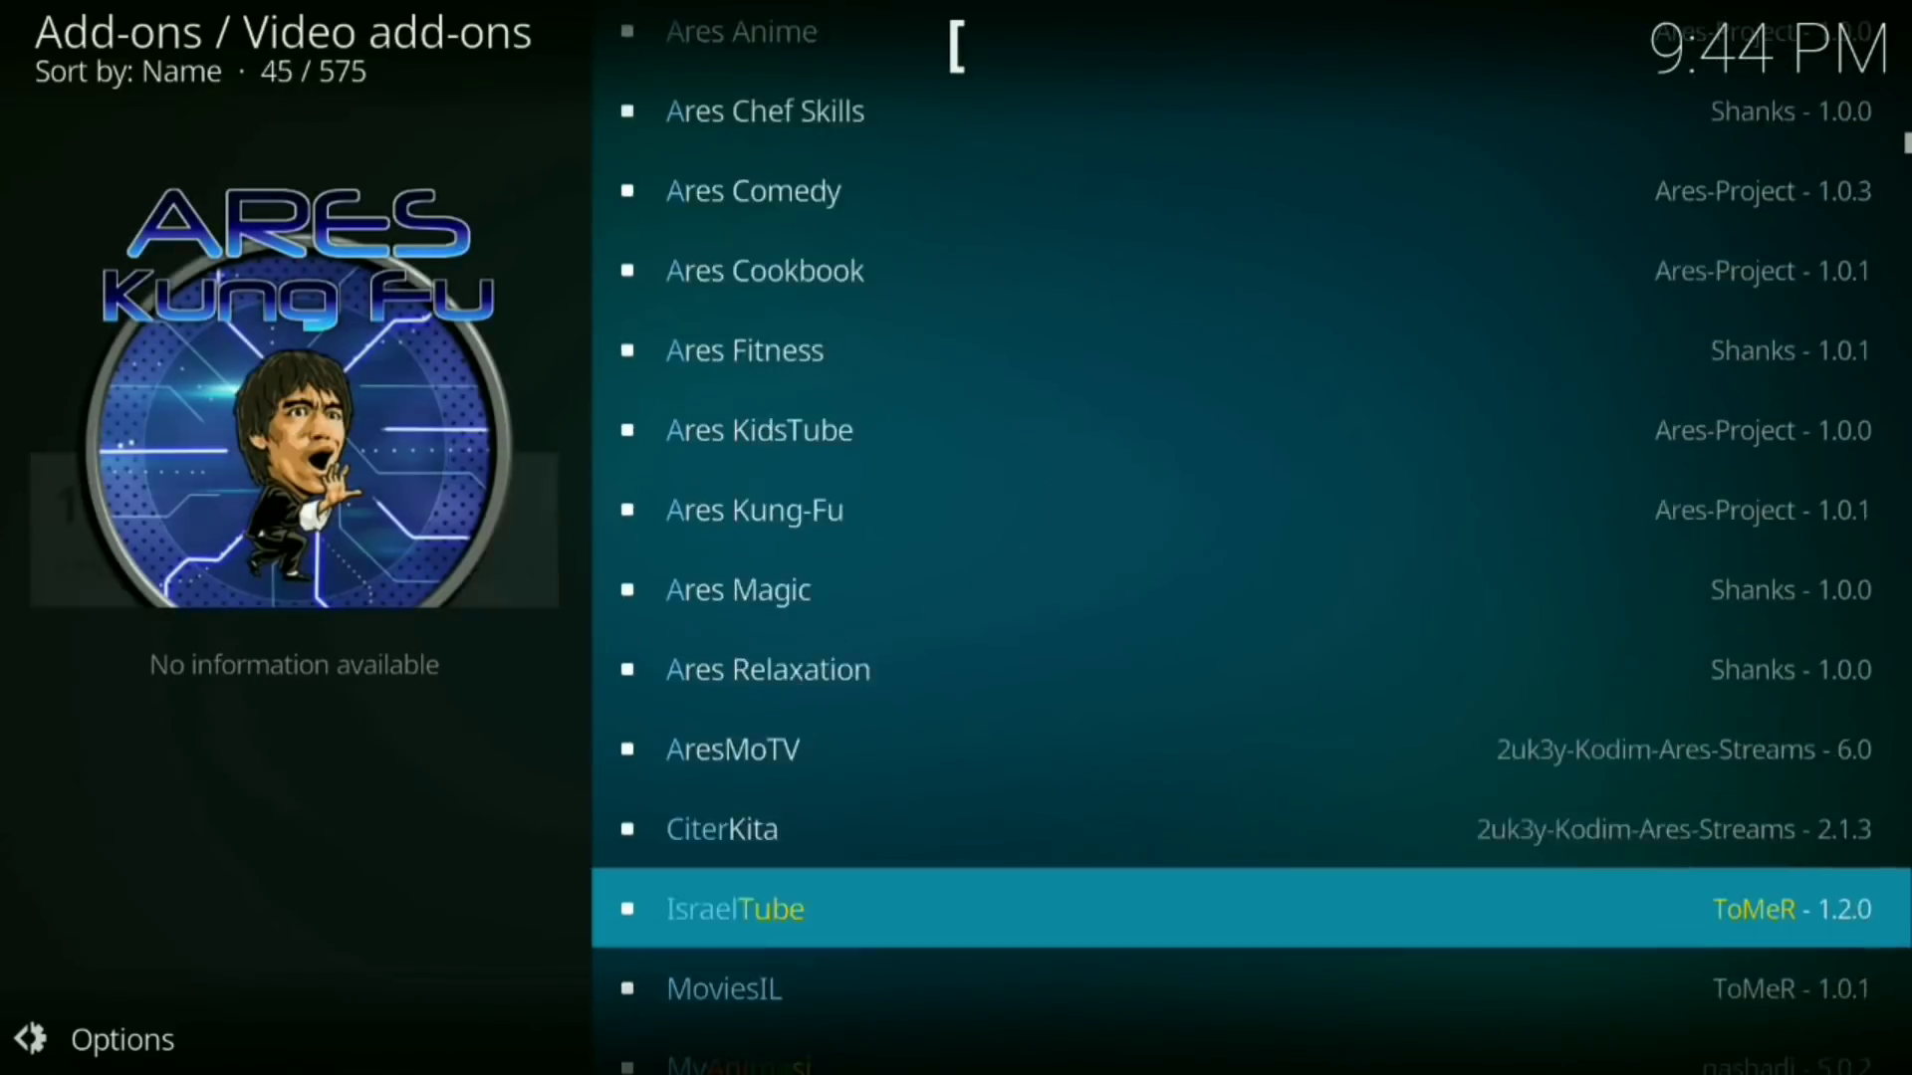
{"action": "key", "text": "Down"}
{"action": "key", "text": "Down"}
{"action": "key", "text": "Down"}
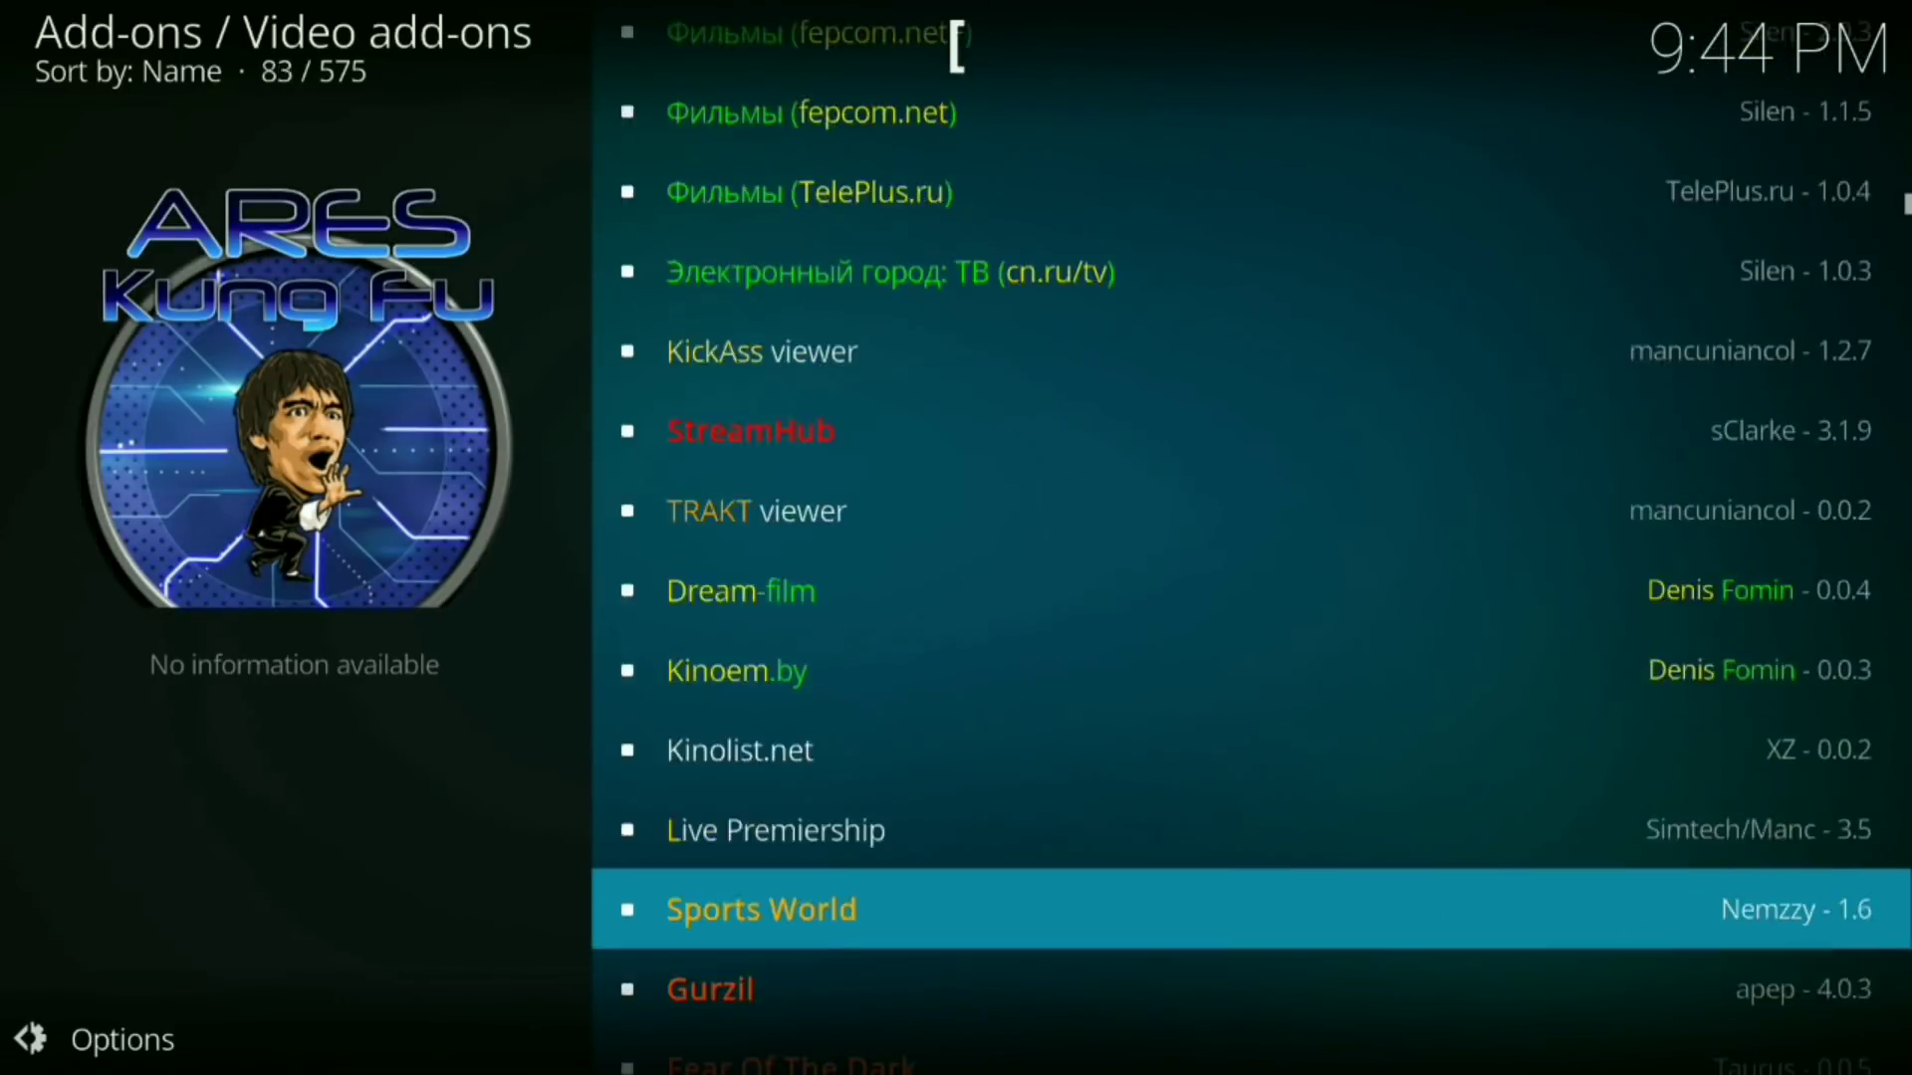
{"action": "key", "text": "Down"}
{"action": "key", "text": "Down"}
{"action": "key", "text": "Down"}
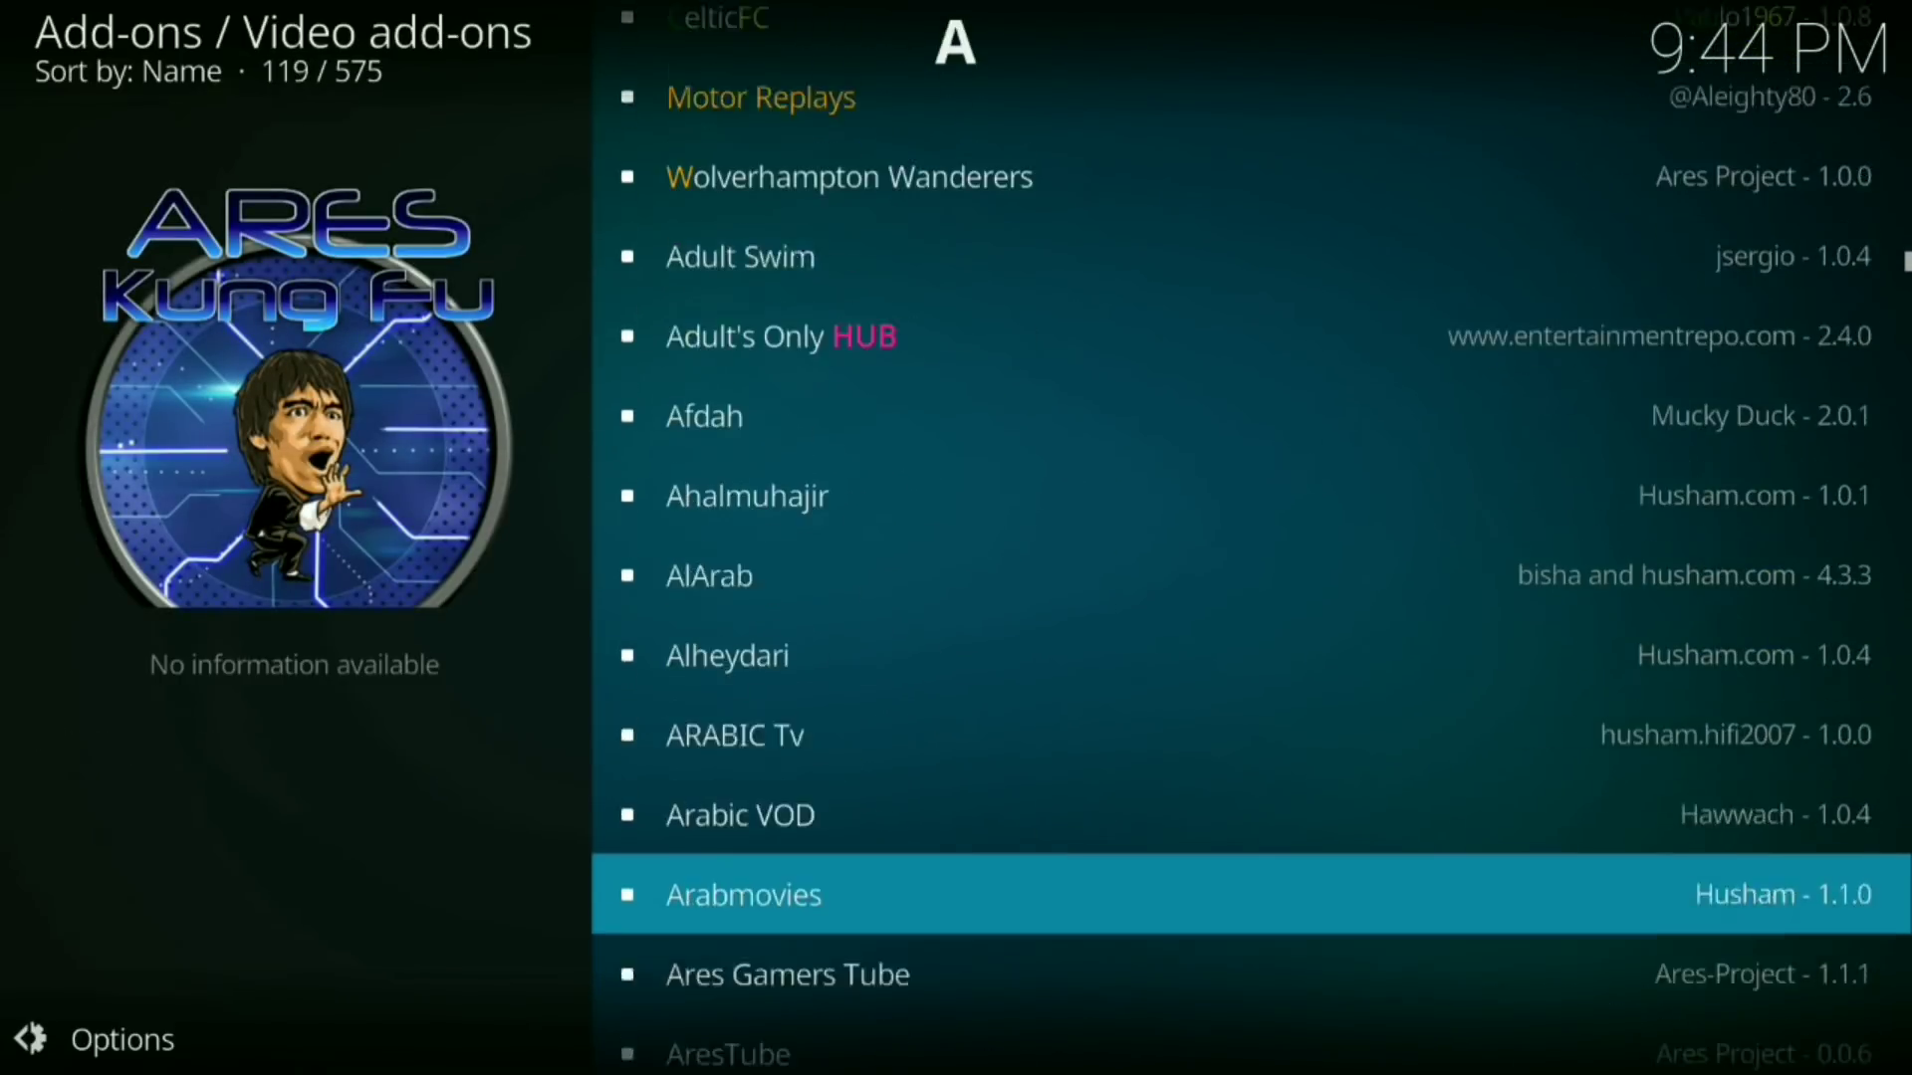
{"action": "key", "text": "Down"}
{"action": "key", "text": "Down"}
{"action": "key", "text": "Down"}
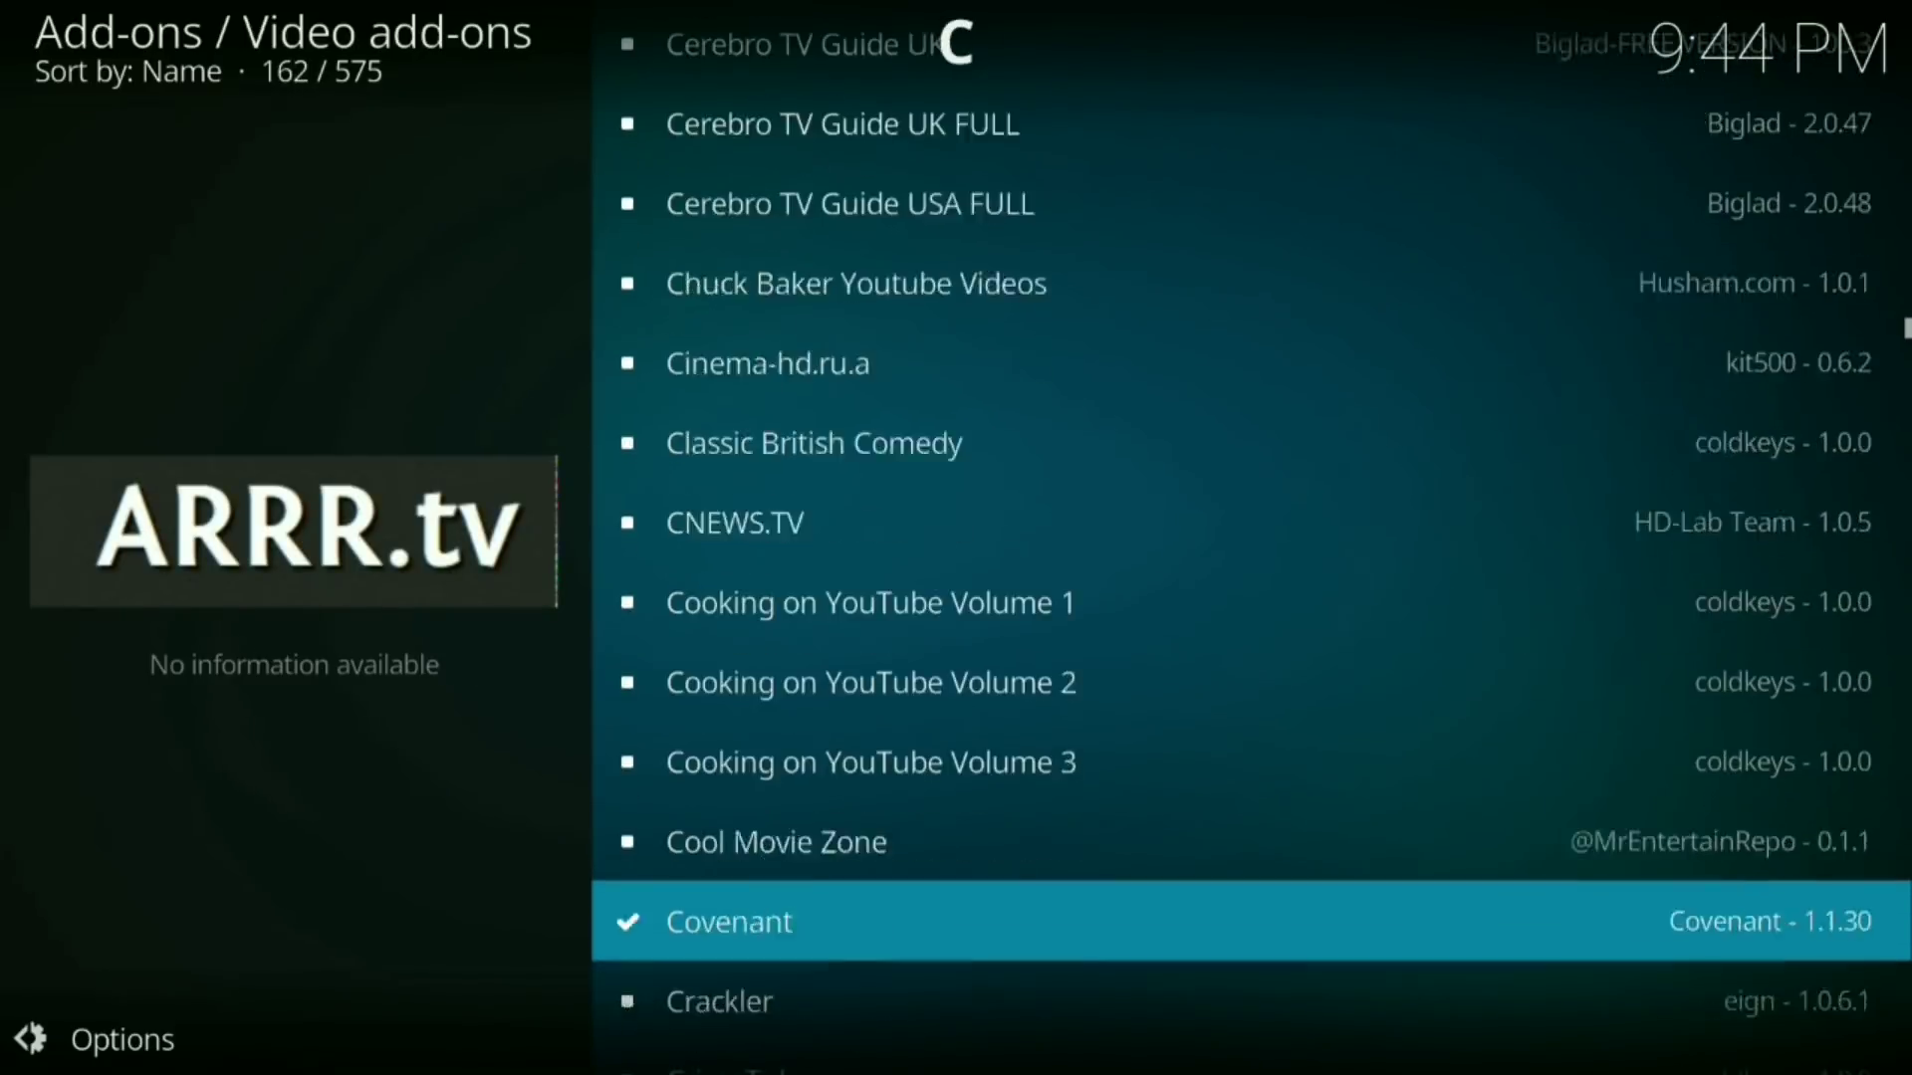
{"action": "key", "text": "Down"}
{"action": "key", "text": "Down"}
{"action": "key", "text": "Down"}
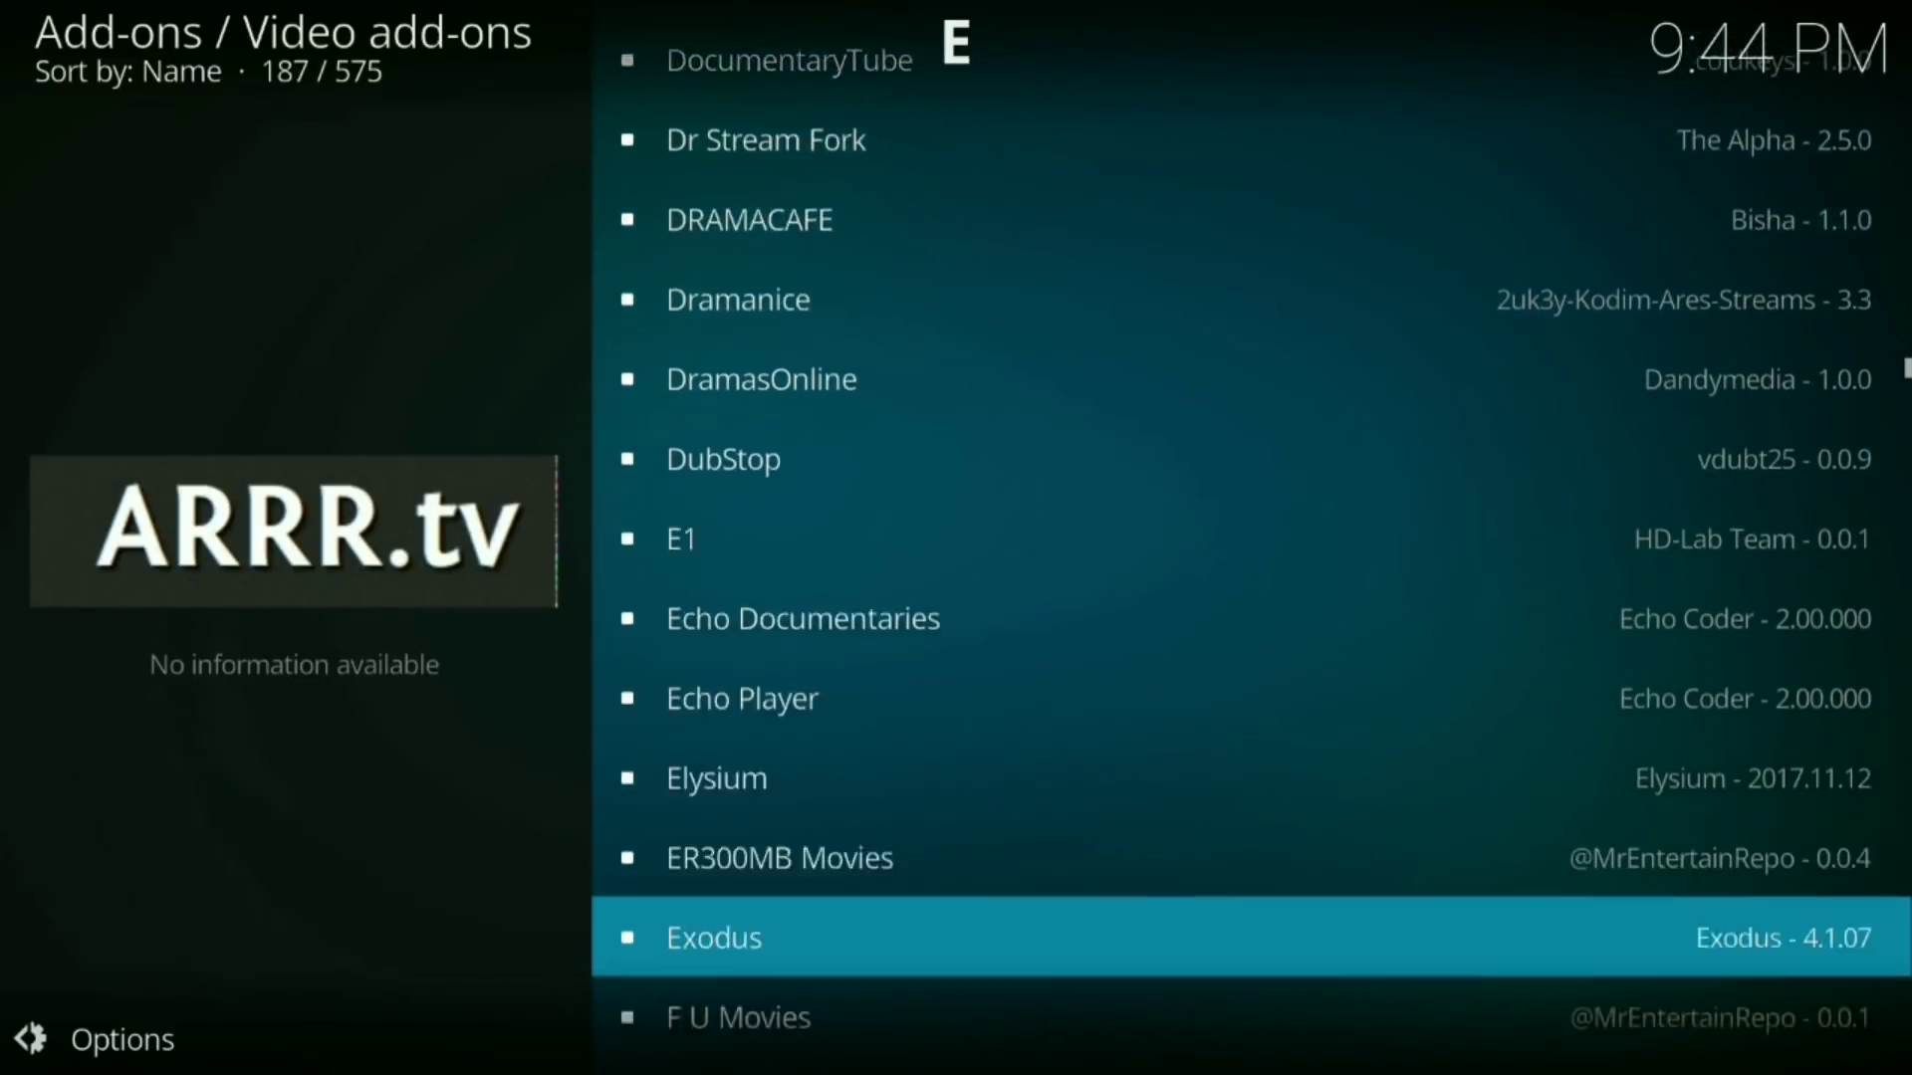
{"action": "key", "text": "Down"}
{"action": "key", "text": "Down"}
{"action": "key", "text": "Down"}
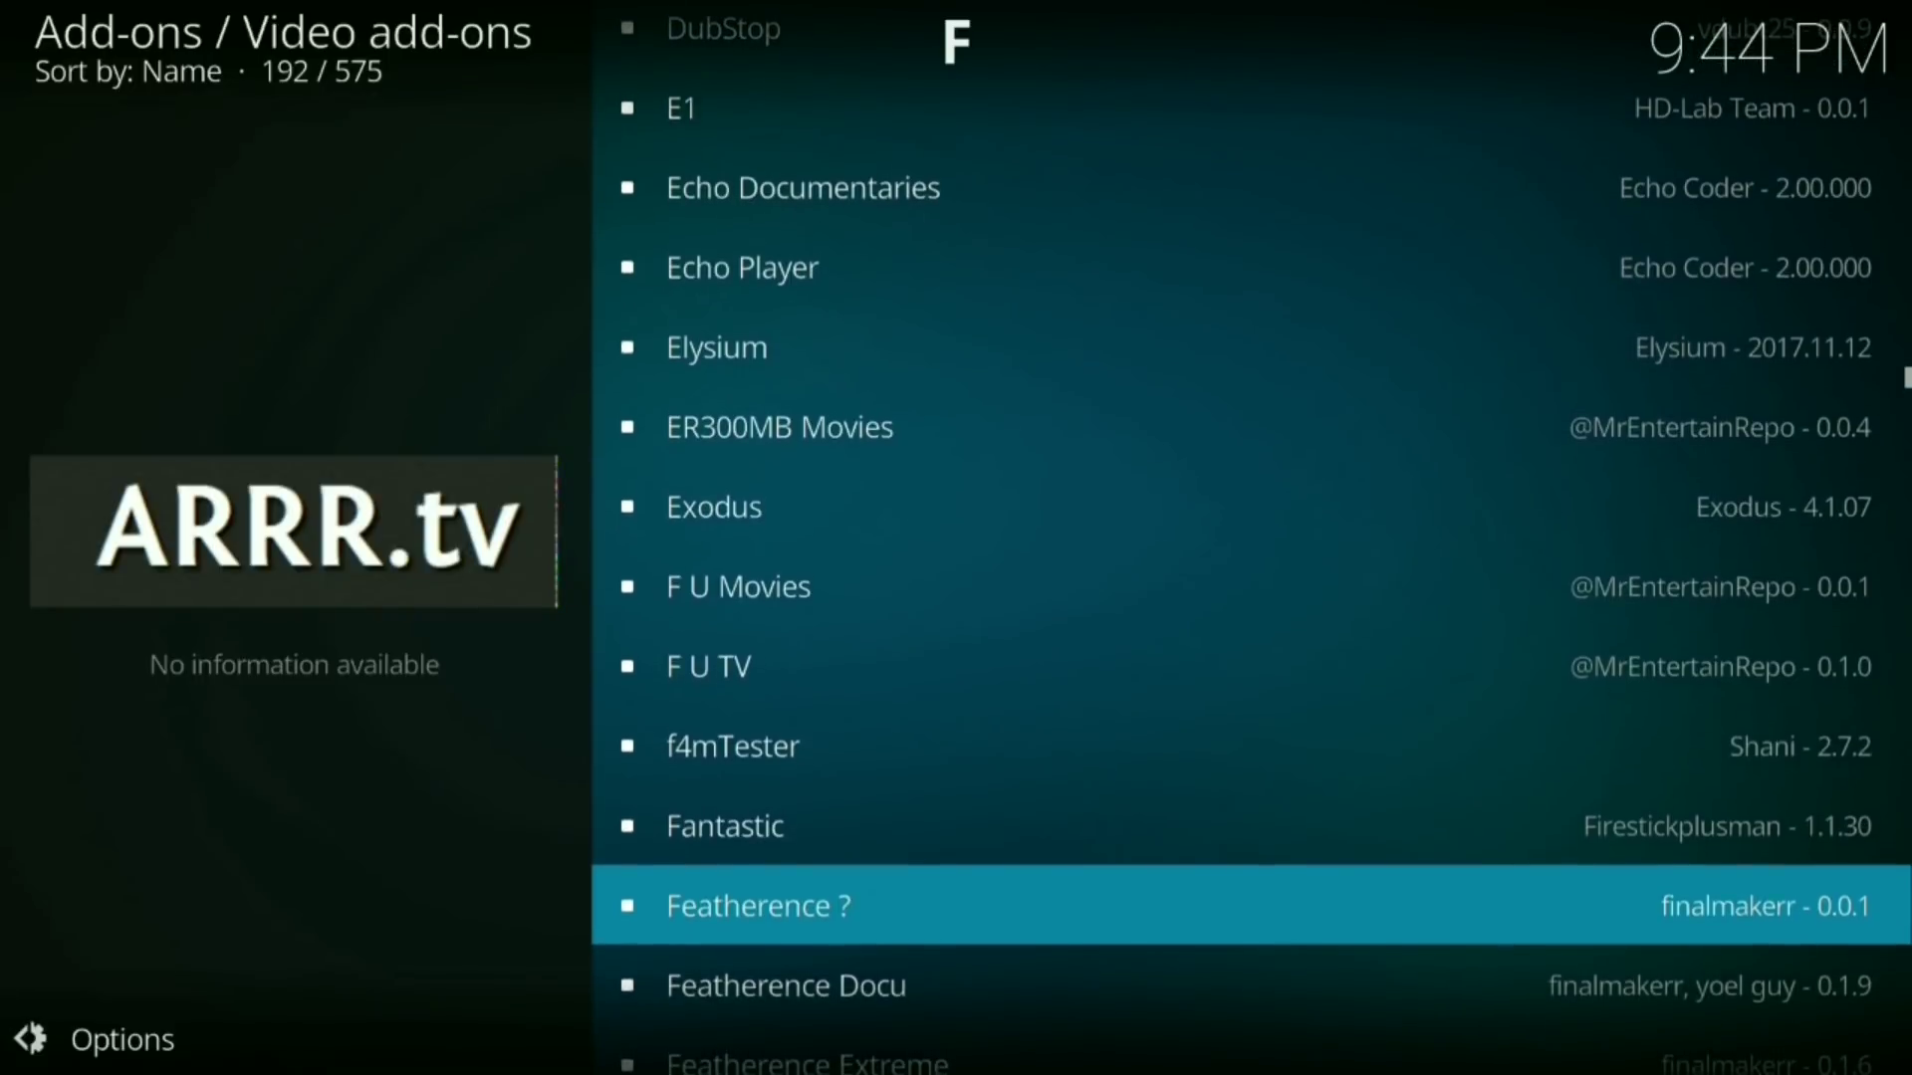
{"action": "key", "text": "Up"}
{"action": "key", "text": "Up"}
{"action": "key", "text": "Up"}
{"action": "key", "text": "Down"}
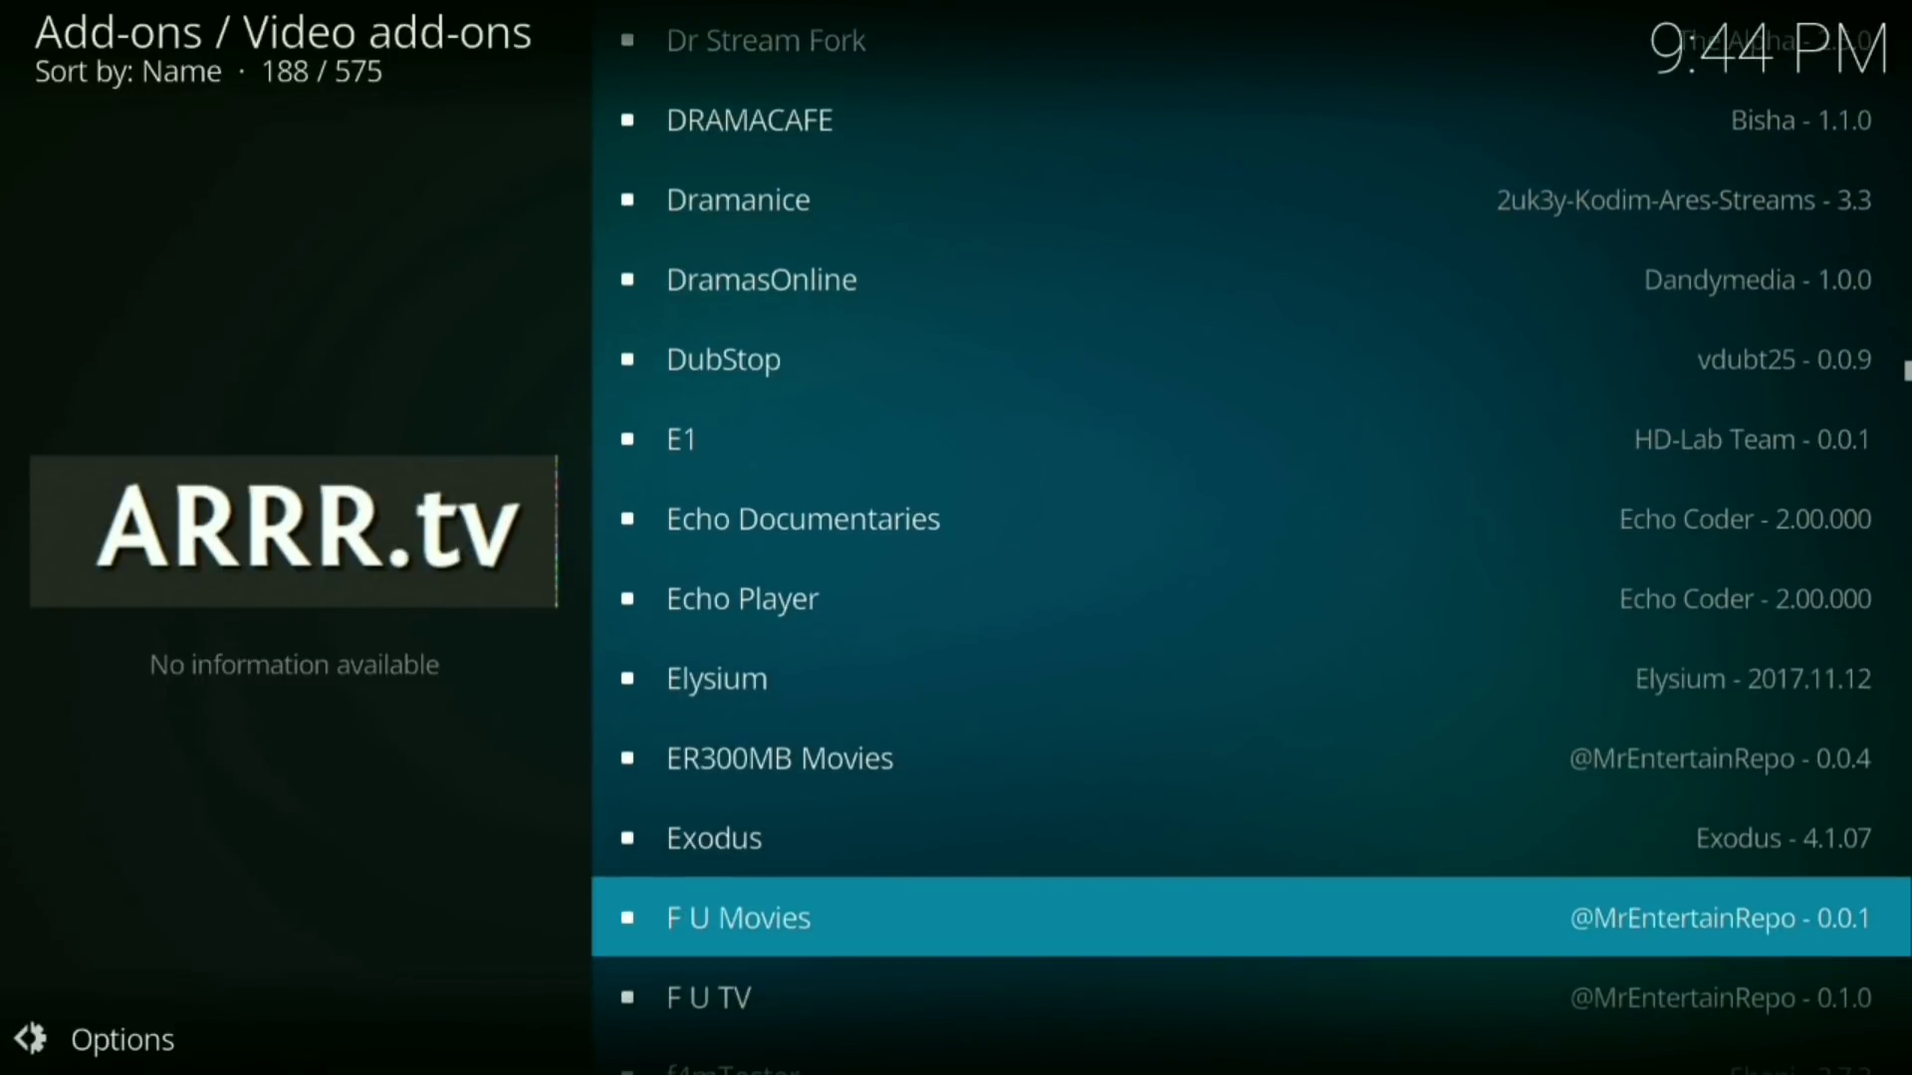
{"action": "key", "text": "Up"}
{"action": "key", "text": "Up"}
{"action": "key", "text": "Up"}
{"action": "key", "text": "Down"}
{"action": "key", "text": "Down"}
{"action": "key", "text": "Down"}
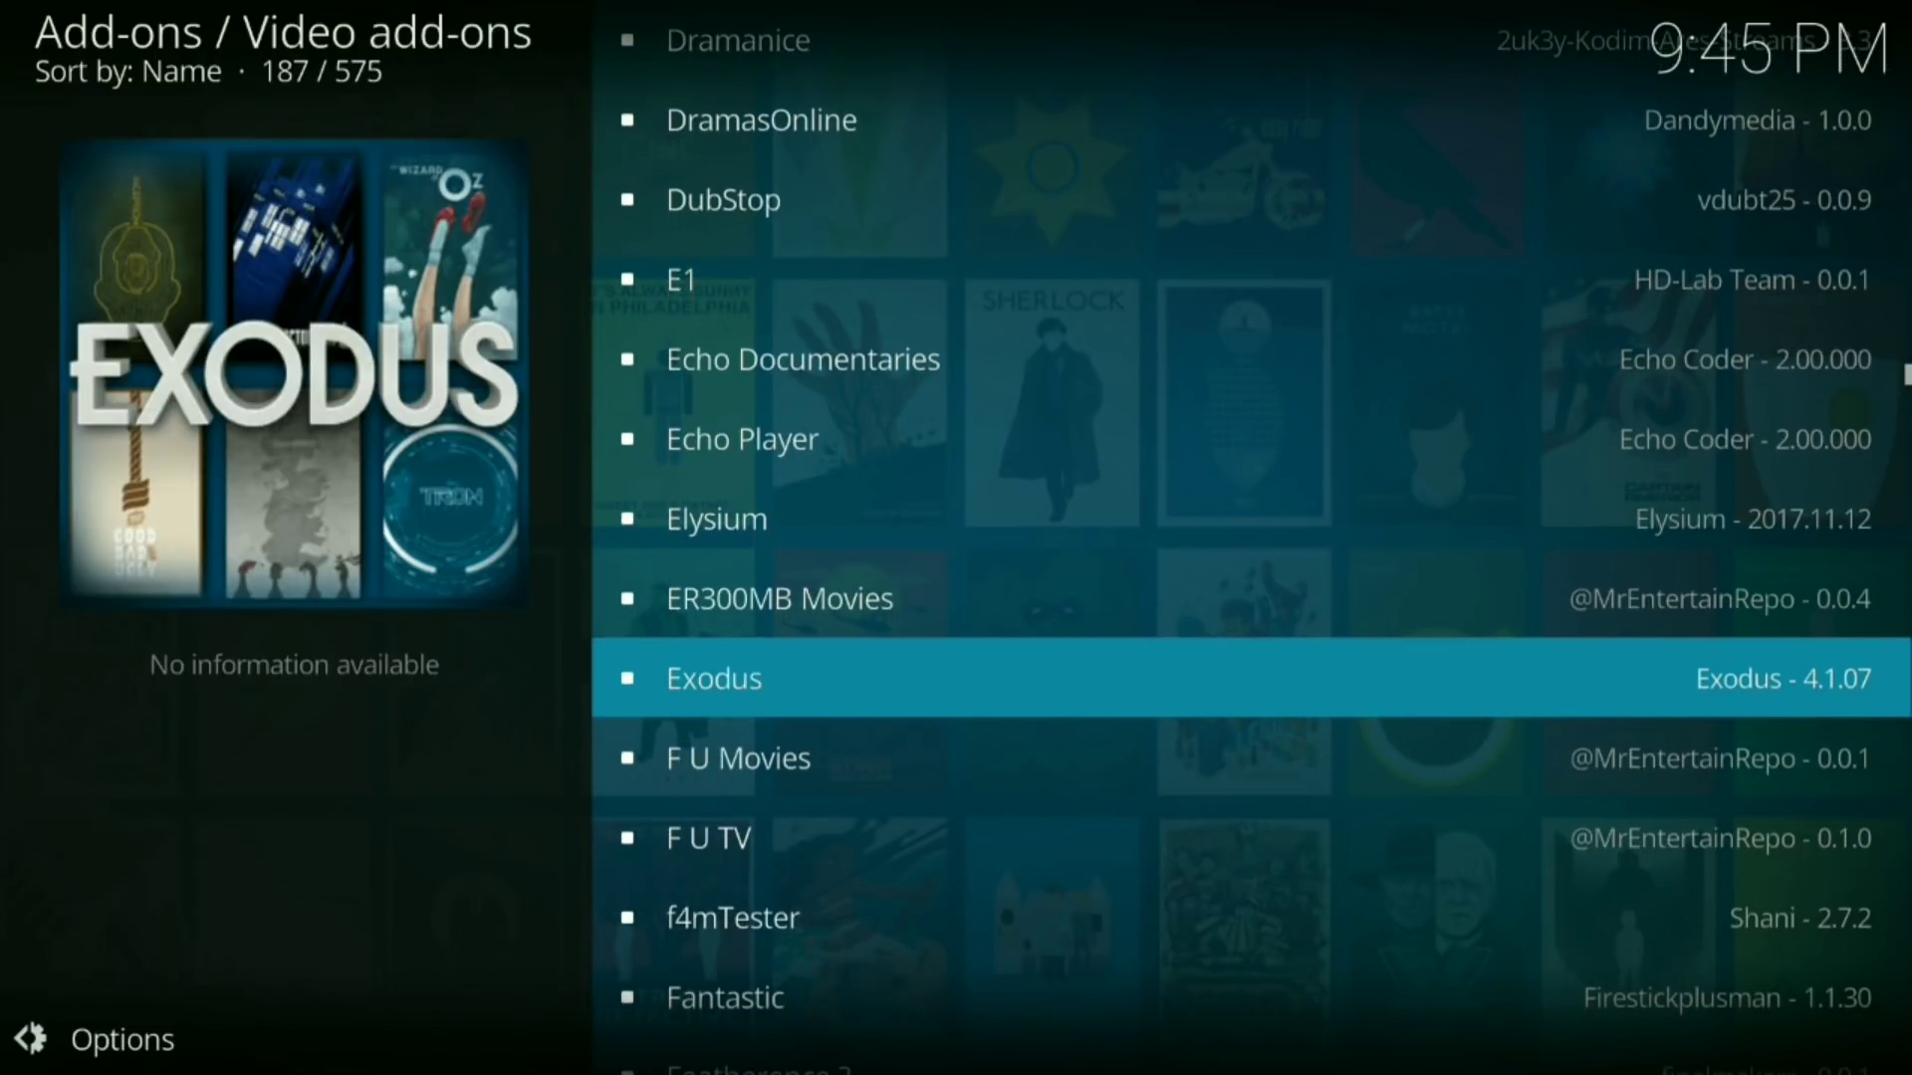
{"action": "key", "text": "Return"}
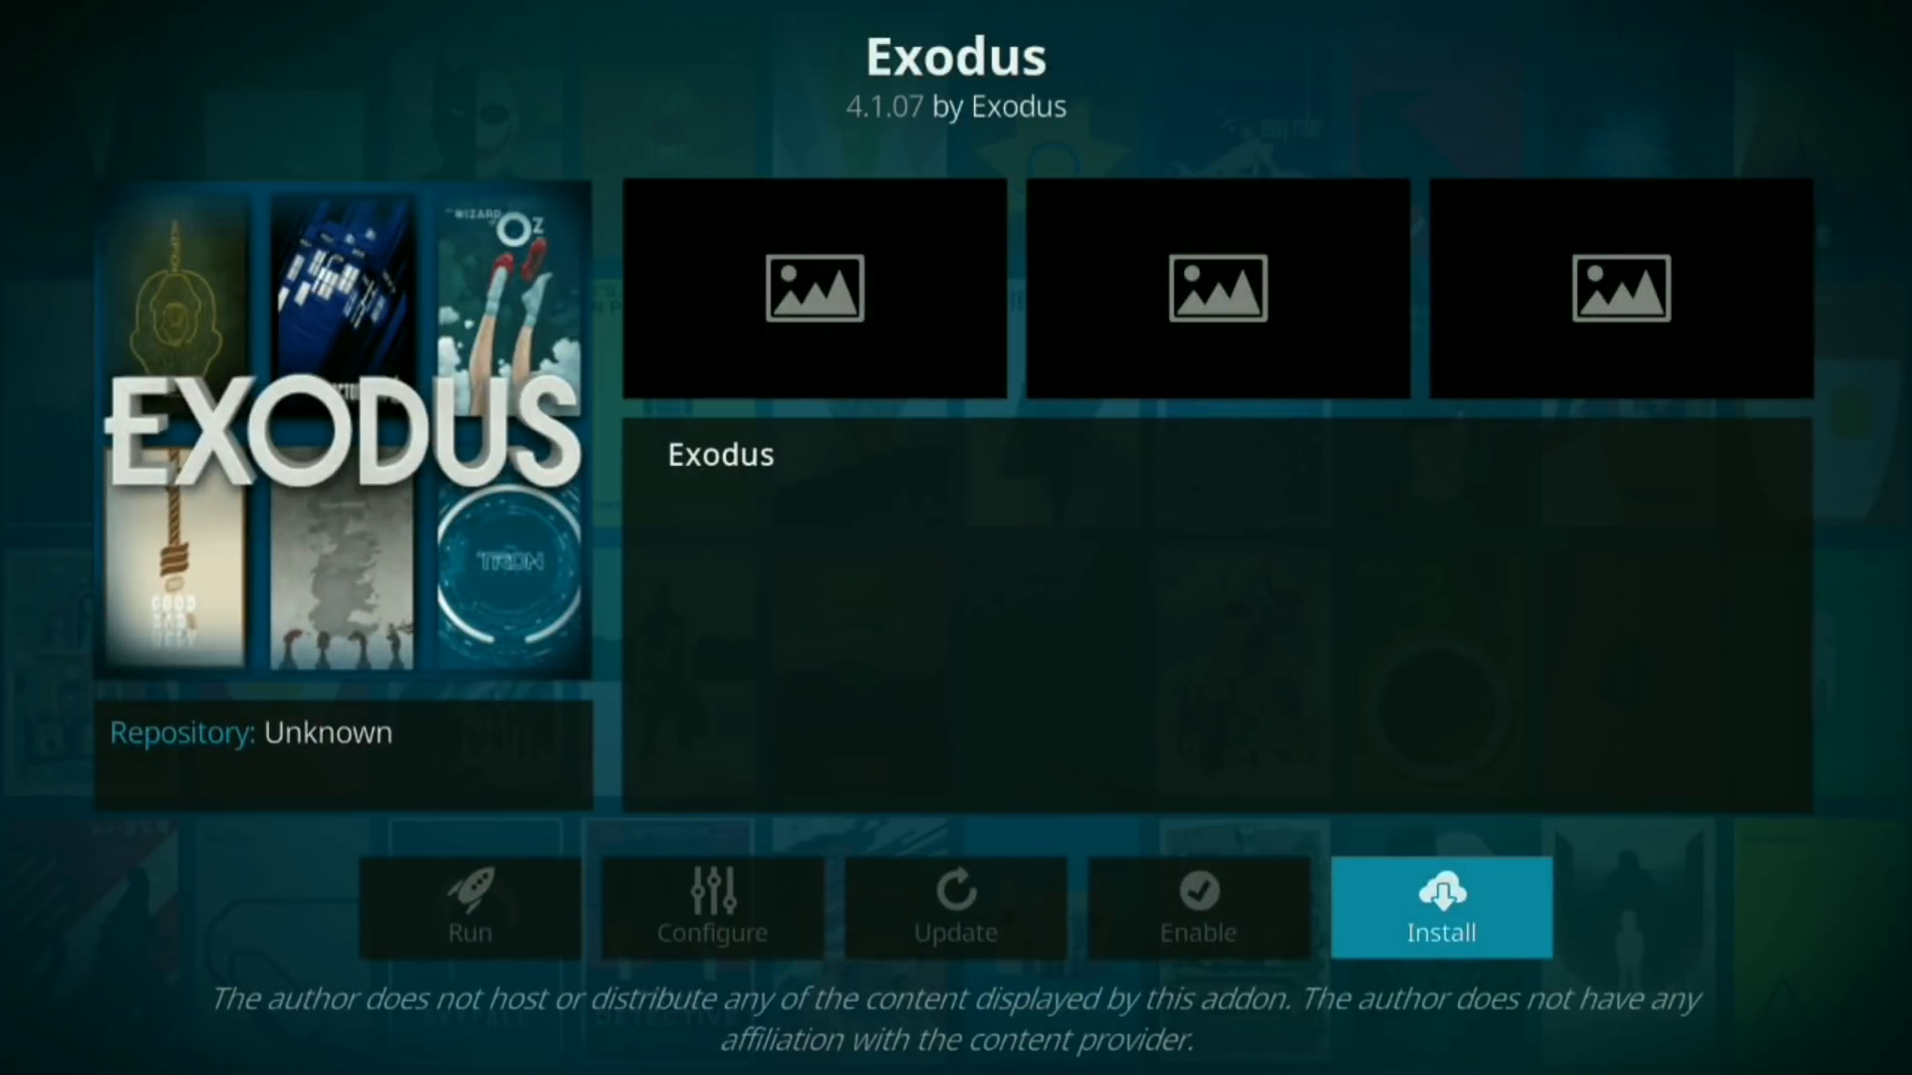
Install Exodus 4.1.07 together with its Metadata and Module dependencies.
{"action": "key", "text": "Return"}
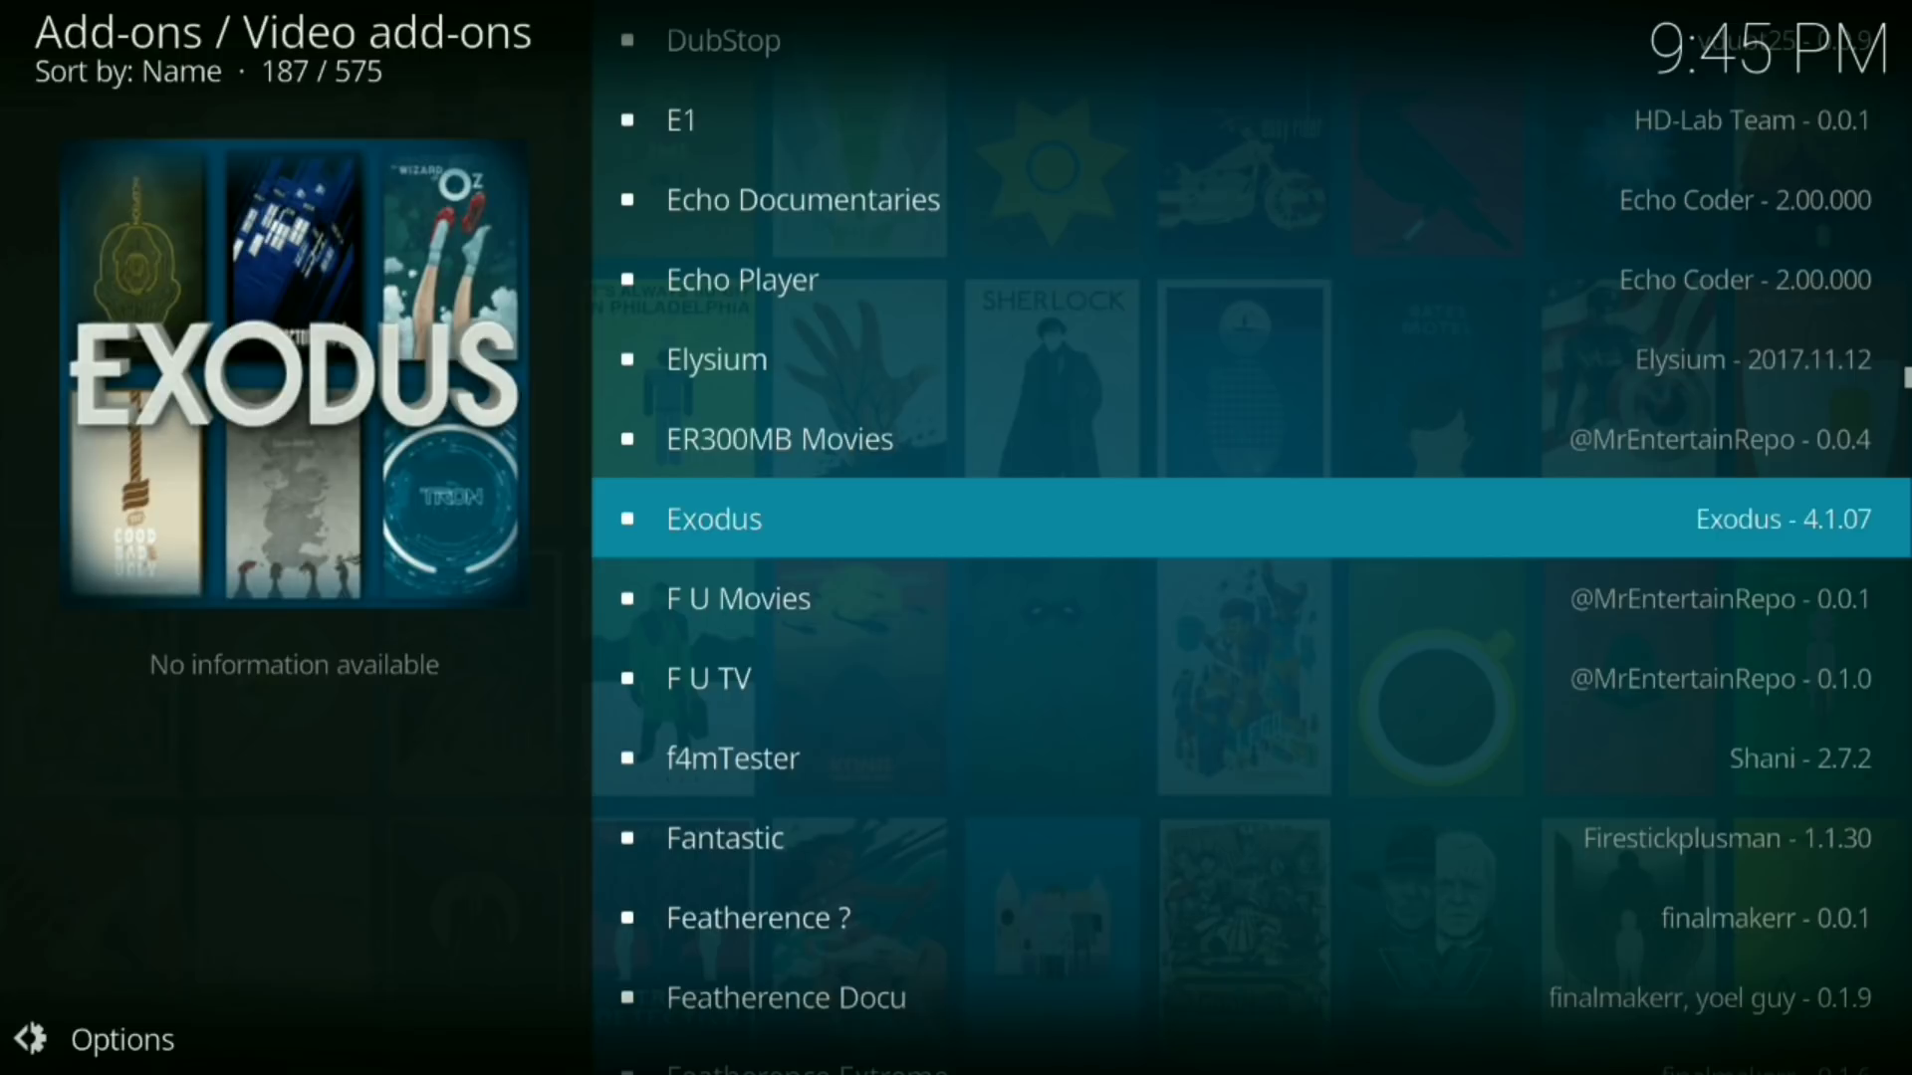
Return to the repository list, launch Exodus and select Channels in its main menu.
{"action": "key", "text": "BackSpace"}
{"action": "key", "text": "BackSpace"}
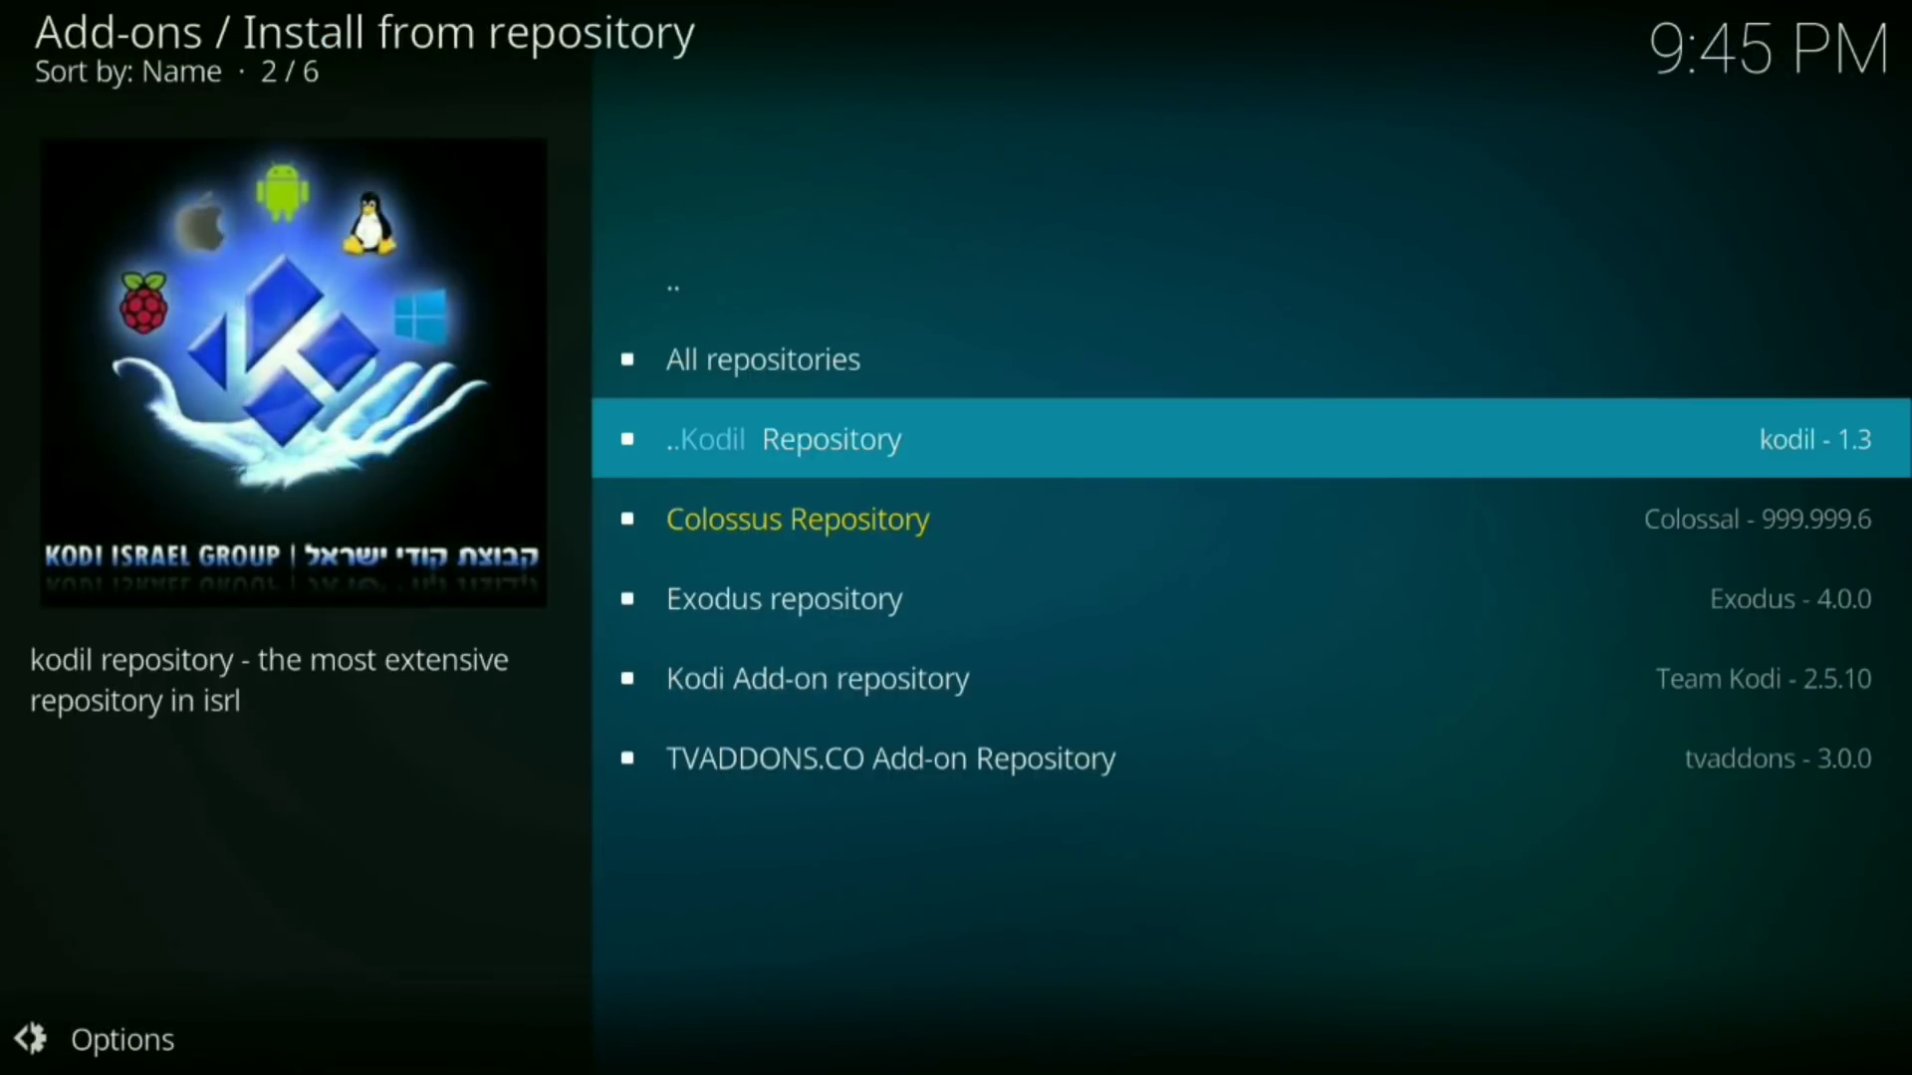
{"action": "key", "text": "BackSpace"}
{"action": "key", "text": "BackSpace"}
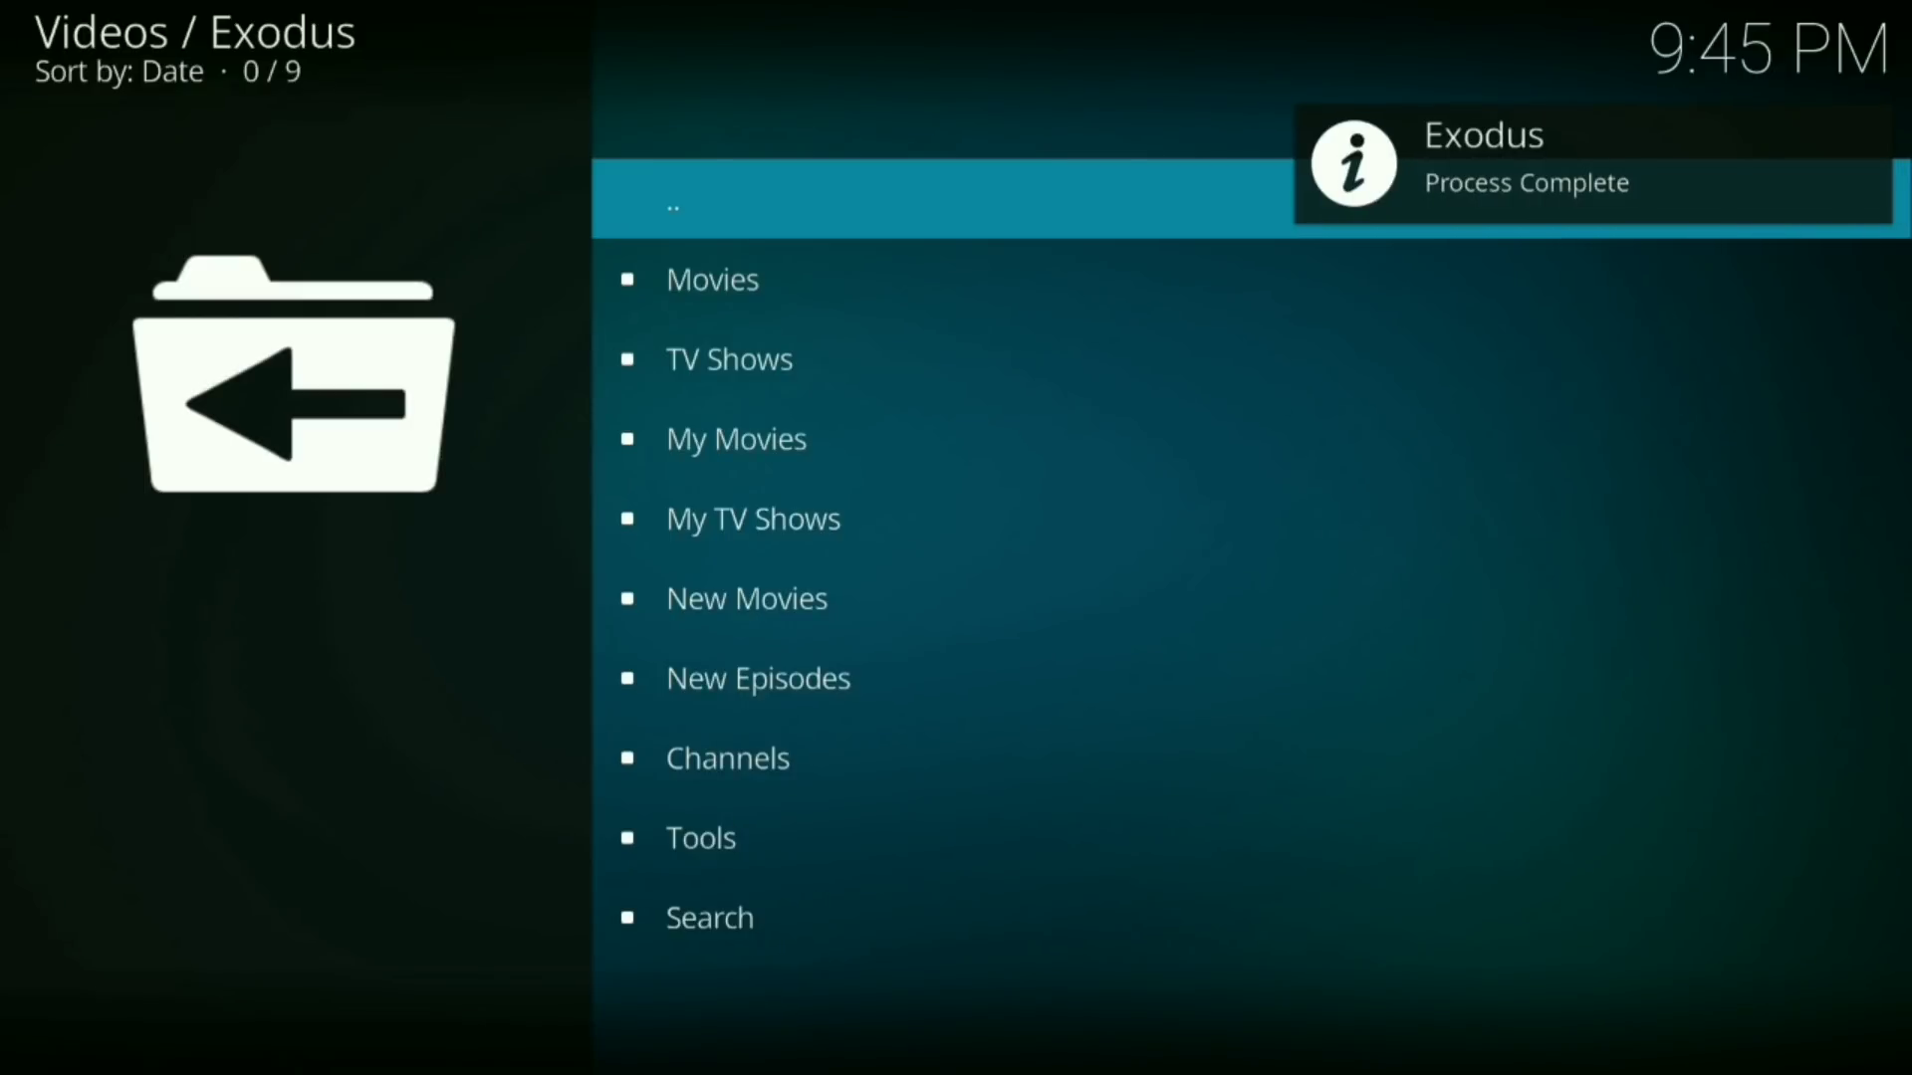
{"action": "left_click", "coordinate": [728, 759]}
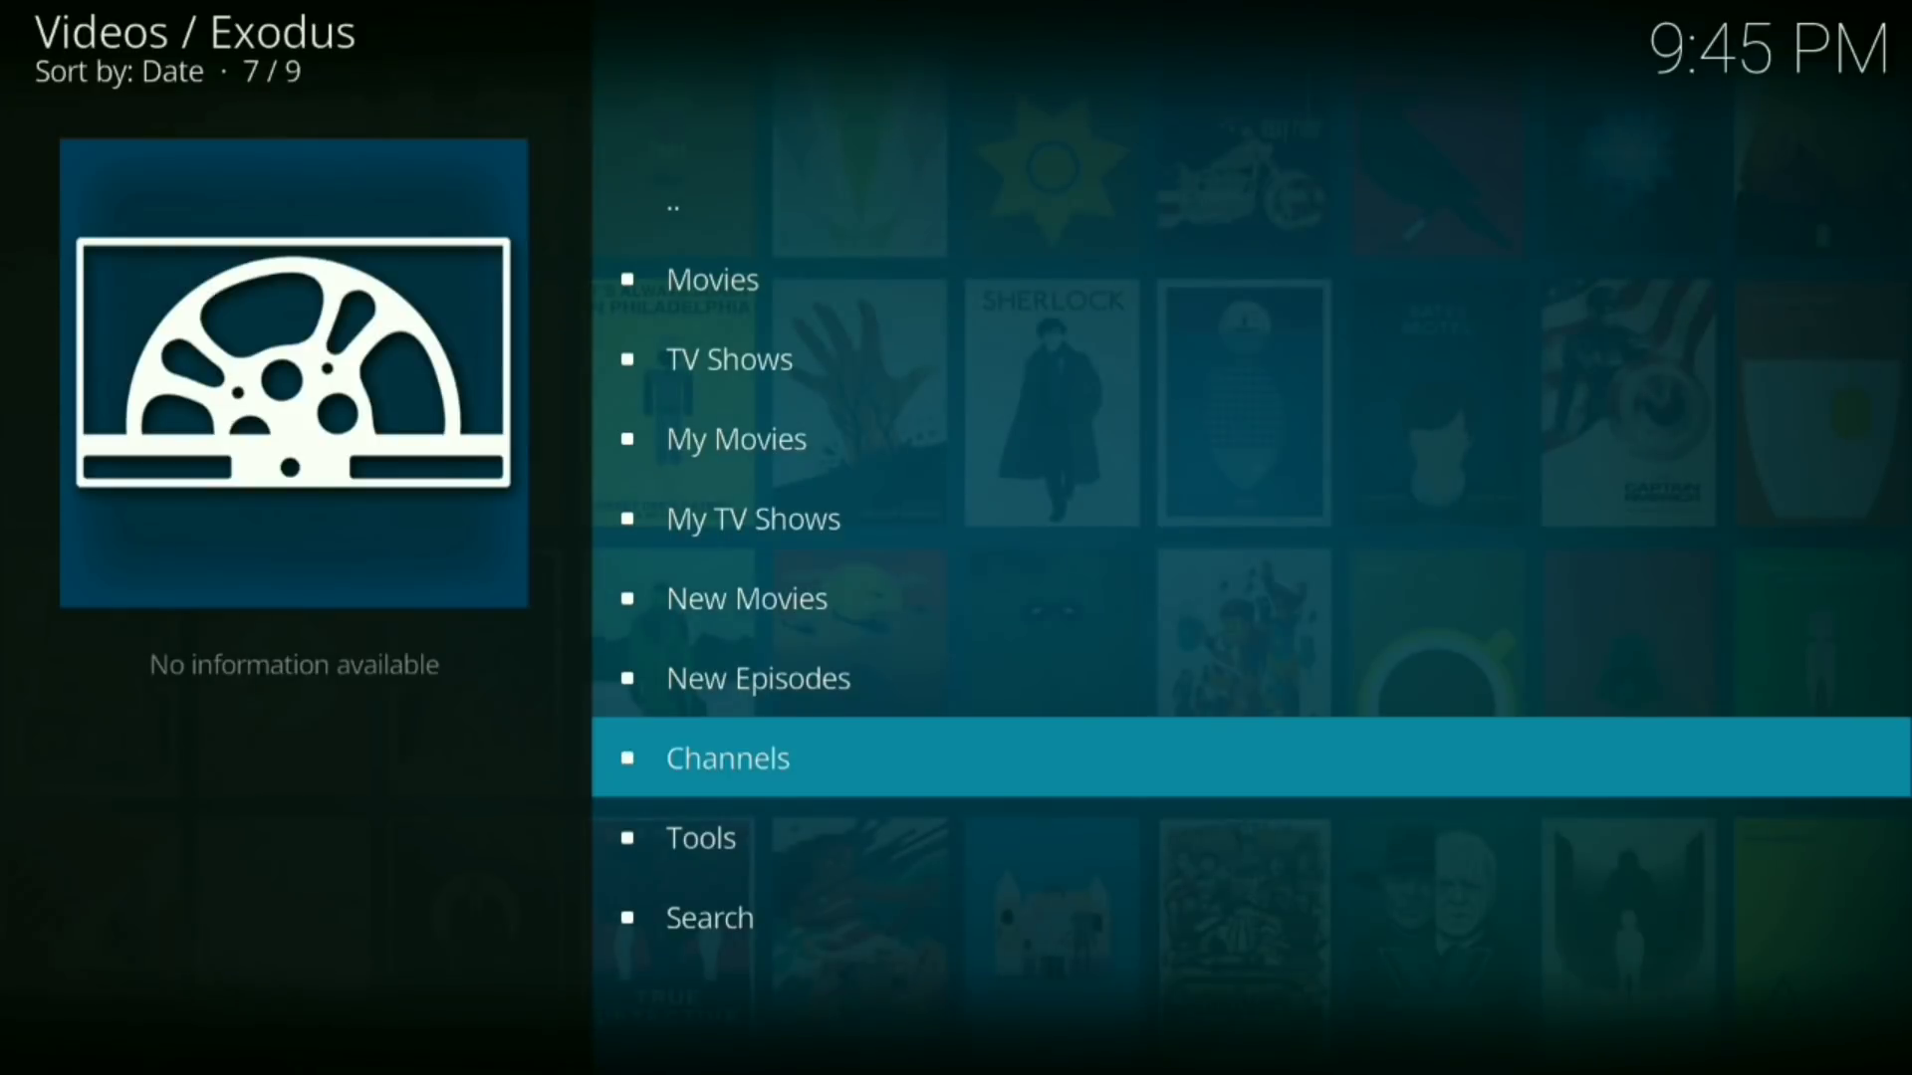